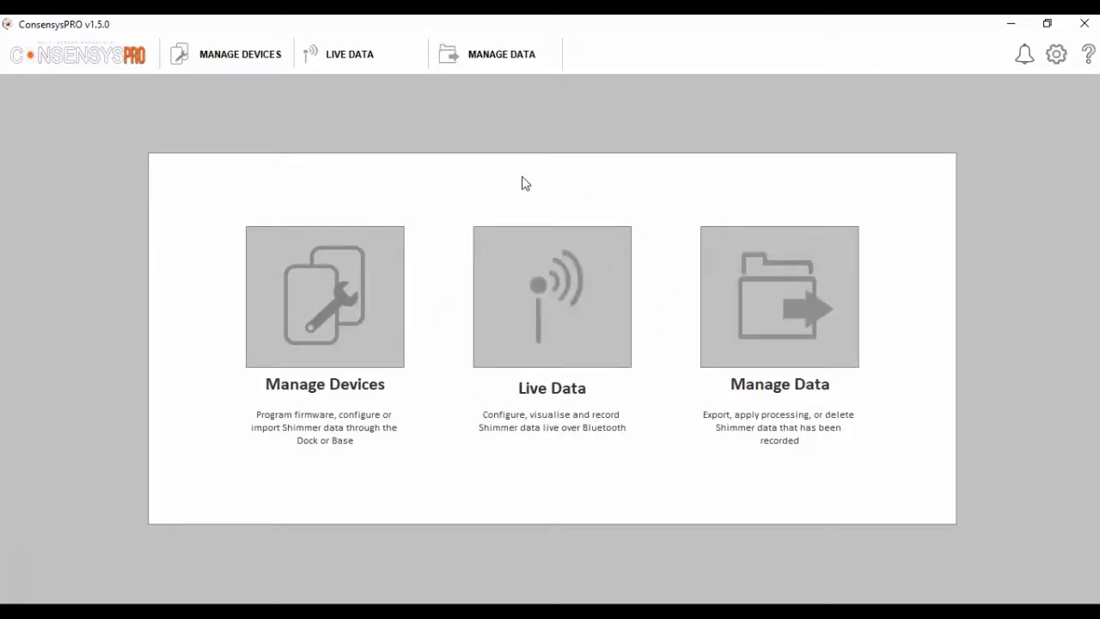
# Show the docked Shimmer units with firmware, SD card usage and battery status
pyautogui.click(337, 286)
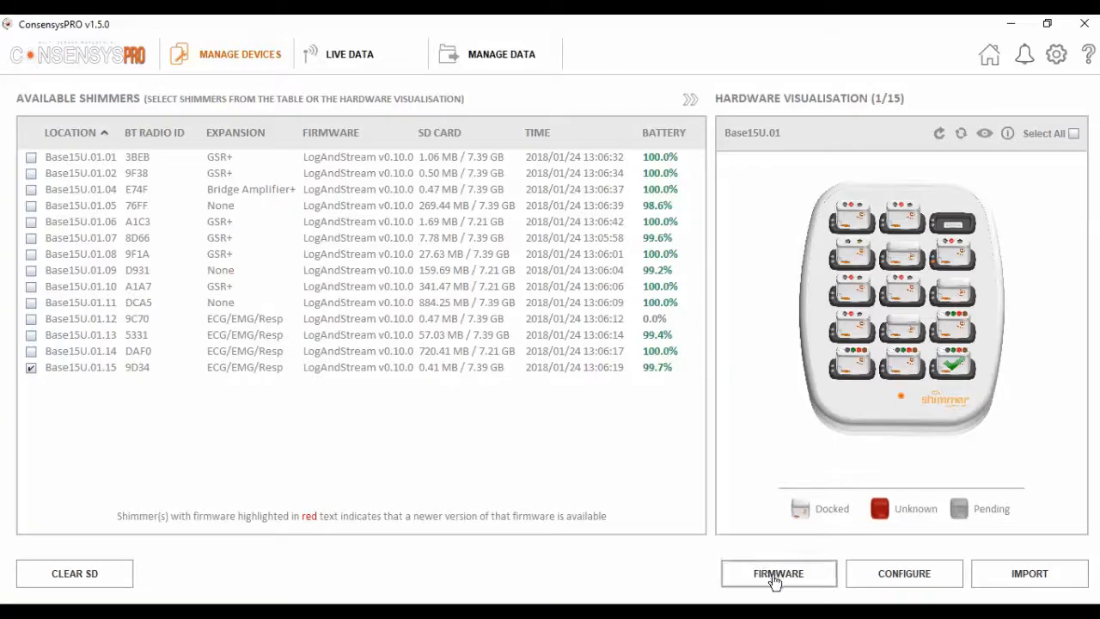
# Flash Shimmer 9D34 with the LogAndStream_Shimmer3_v0.10.0 firmware
pyautogui.click(961, 368)
pyautogui.click(960, 368)
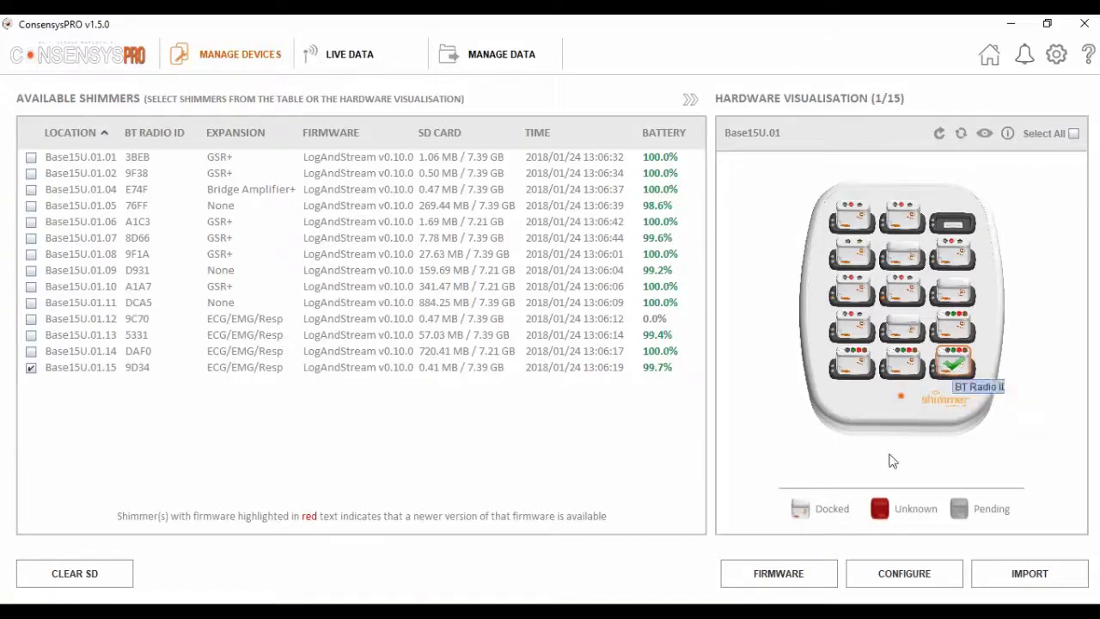
pyautogui.click(779, 573)
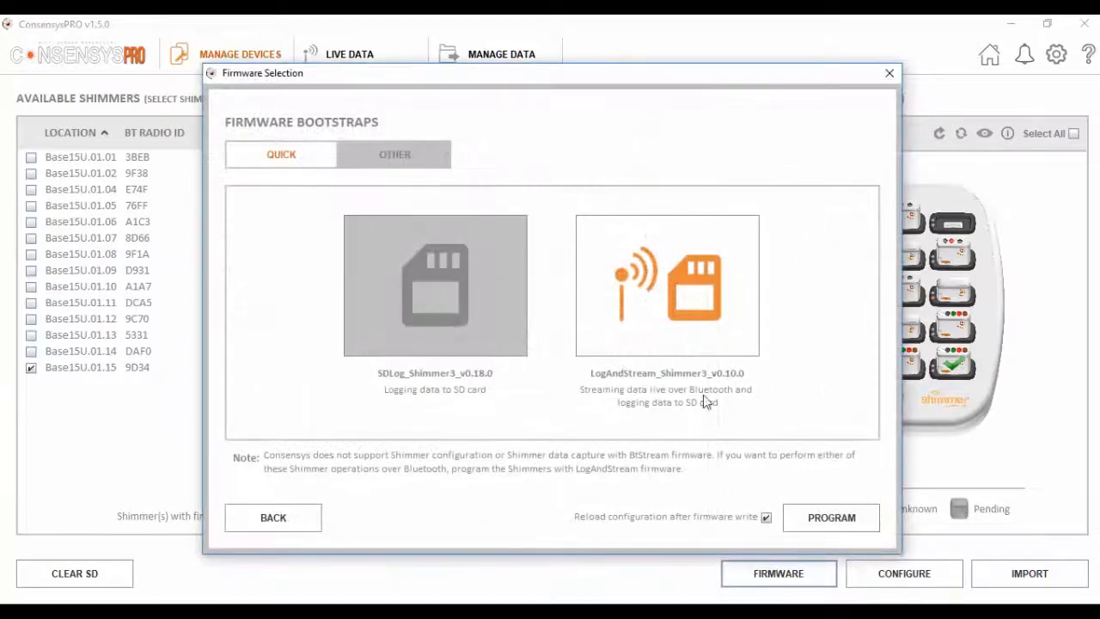
pyautogui.click(453, 302)
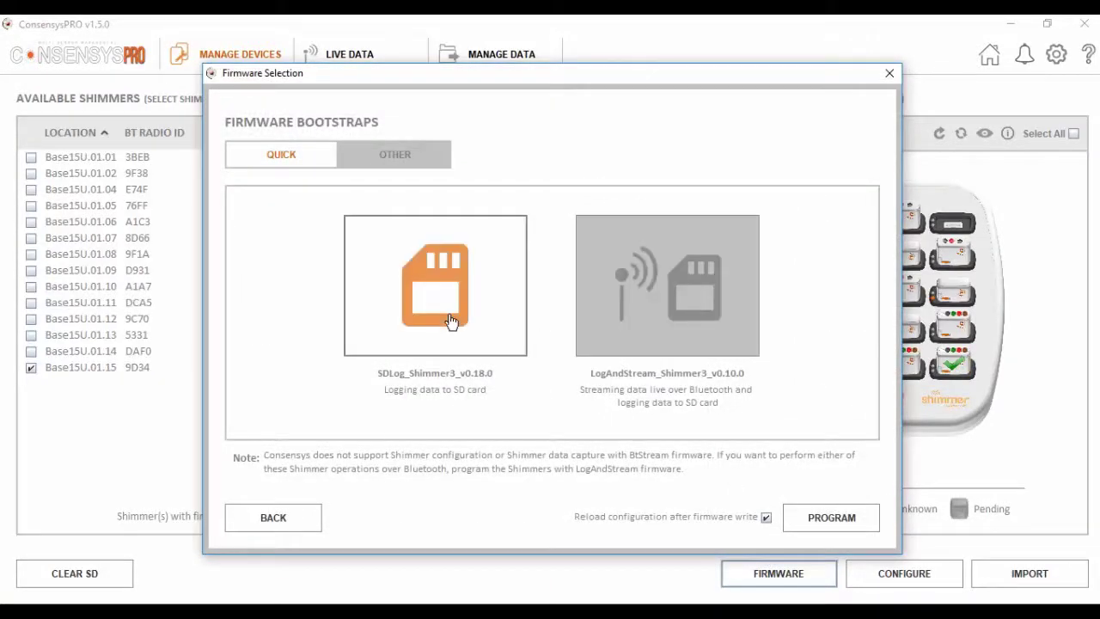
pyautogui.click(632, 303)
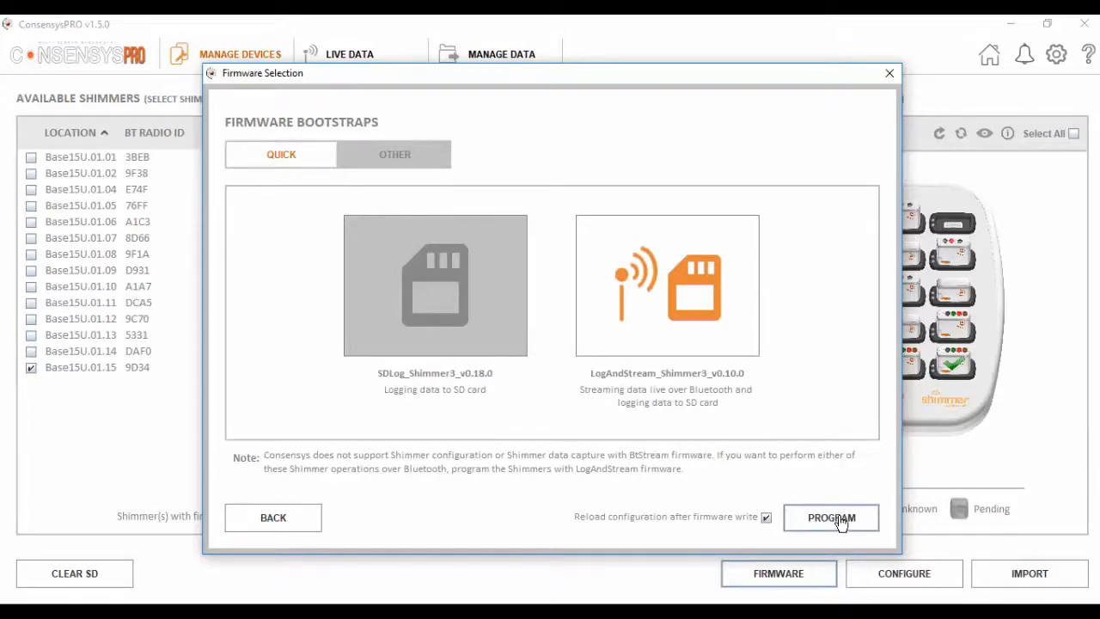
pyautogui.click(840, 521)
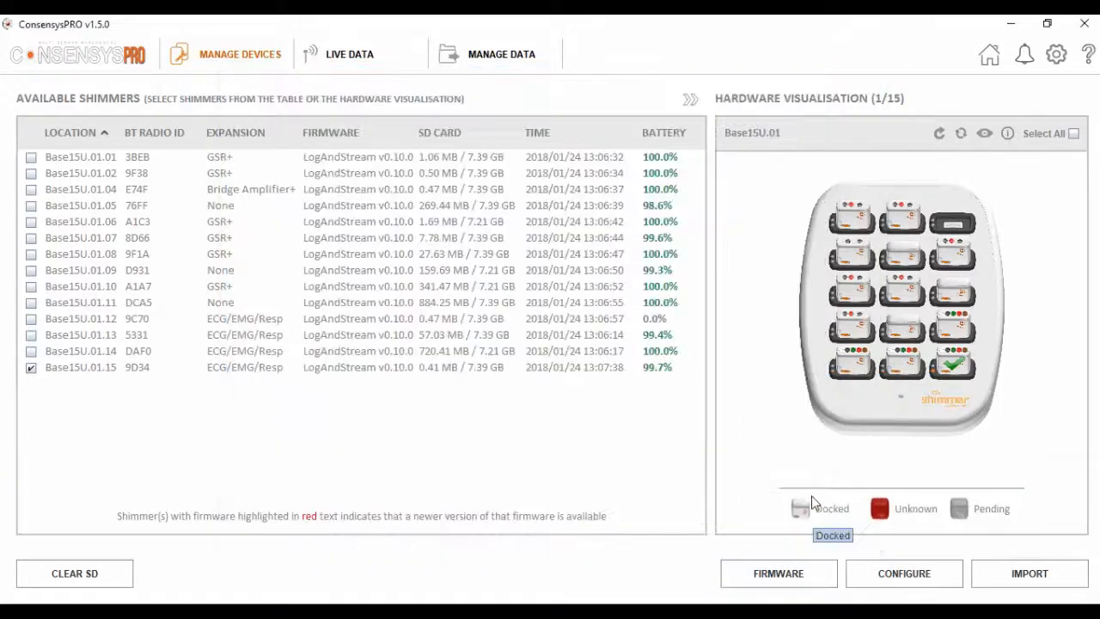
# Name the 9D34 trial EMG and set logging to start and stop on undock/dock
pyautogui.click(904, 573)
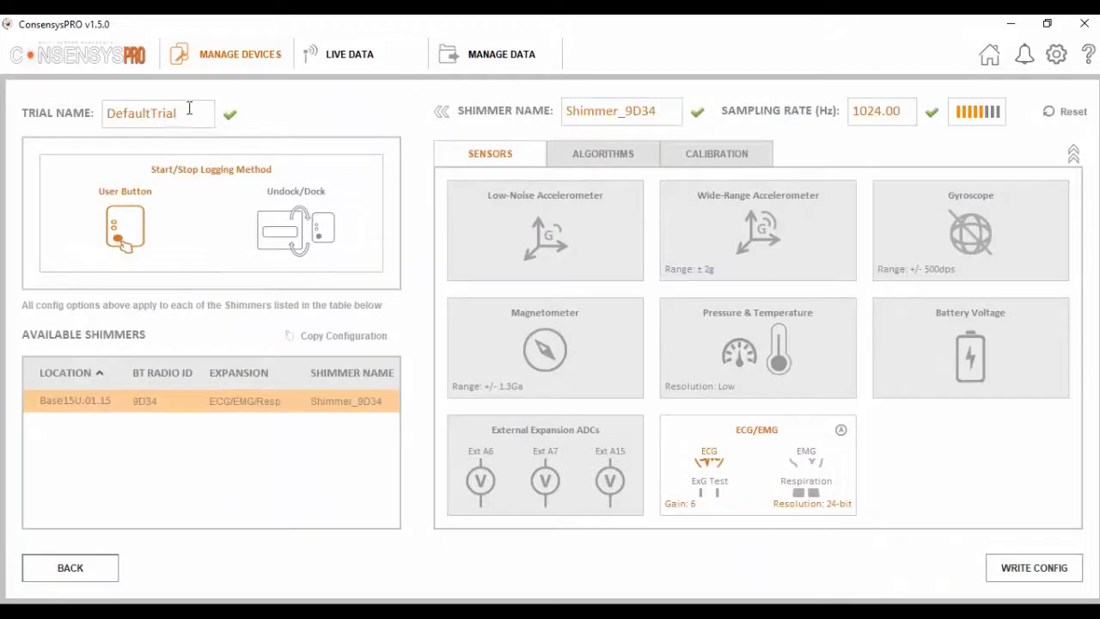
pyautogui.doubleClick(163, 113)
pyautogui.write('EMG_Demo')
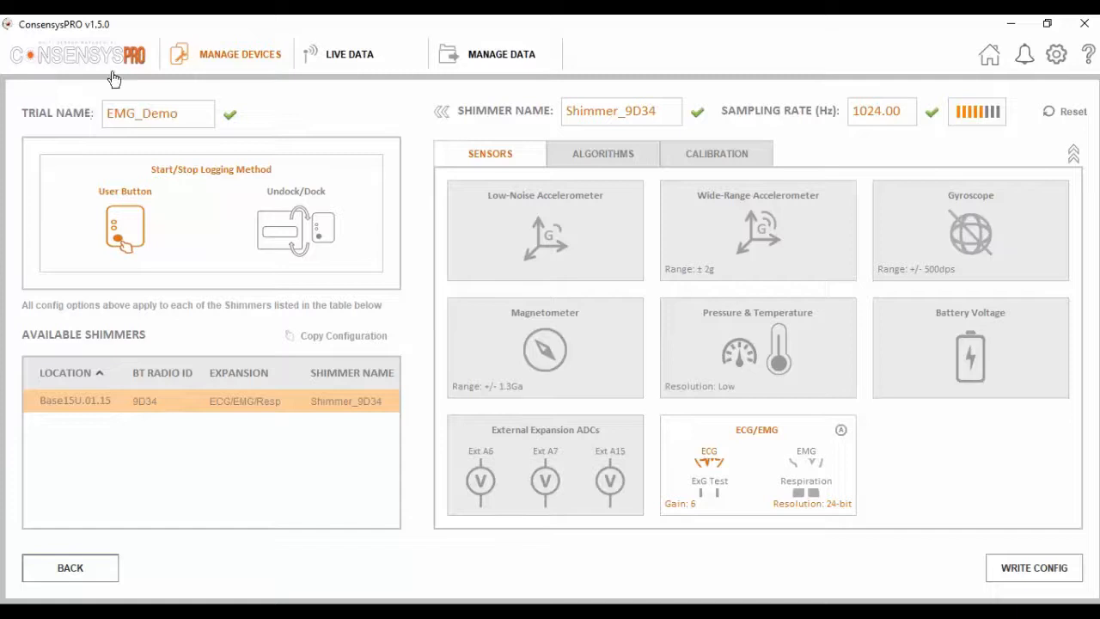
pyautogui.click(305, 241)
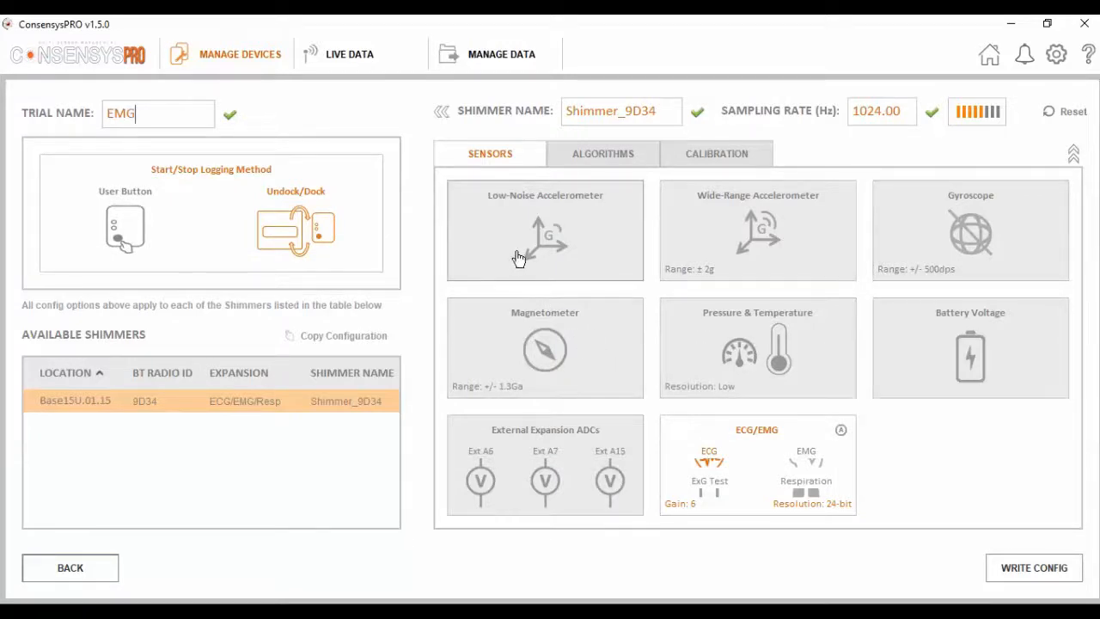
# Leave the low-noise accelerometer off, enable the ±2g wide-range accelerometer and the gyroscope
pyautogui.click(547, 248)
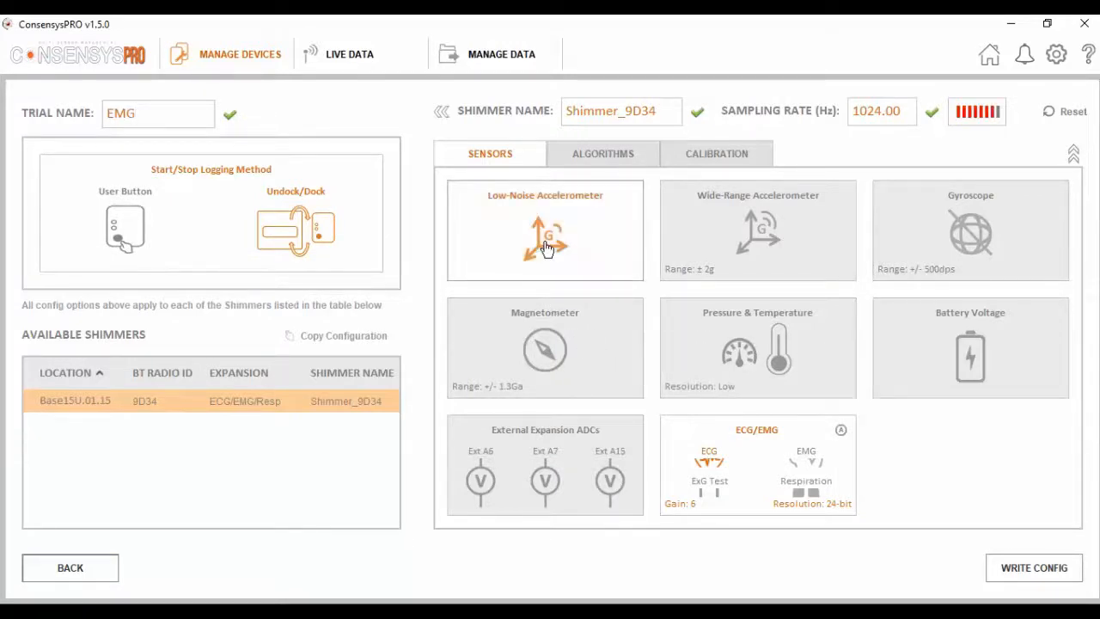
pyautogui.click(547, 248)
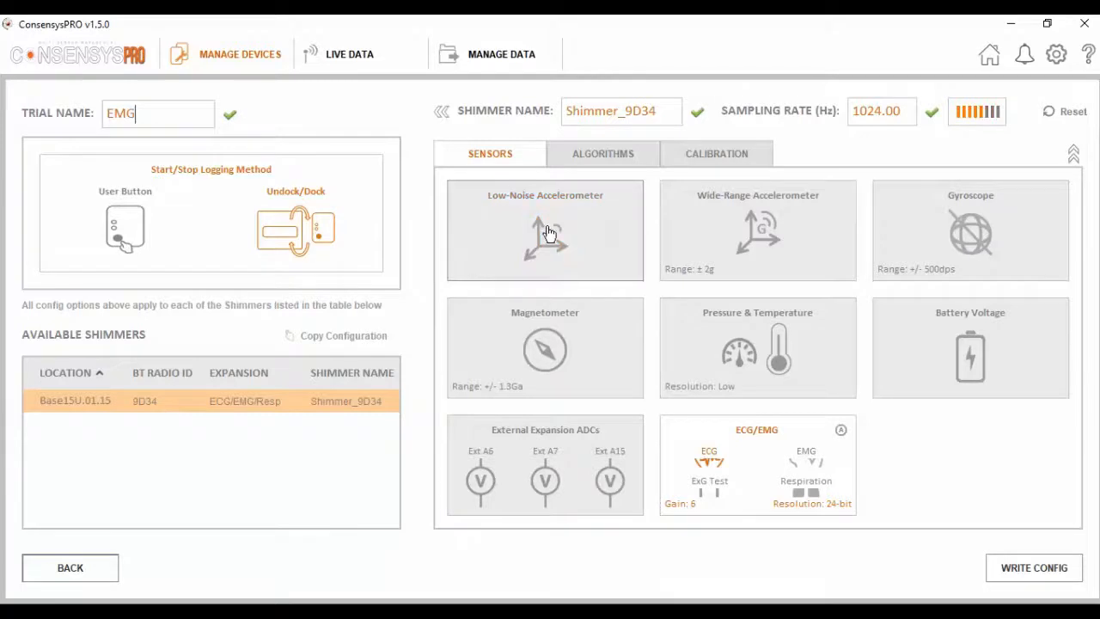
pyautogui.click(550, 232)
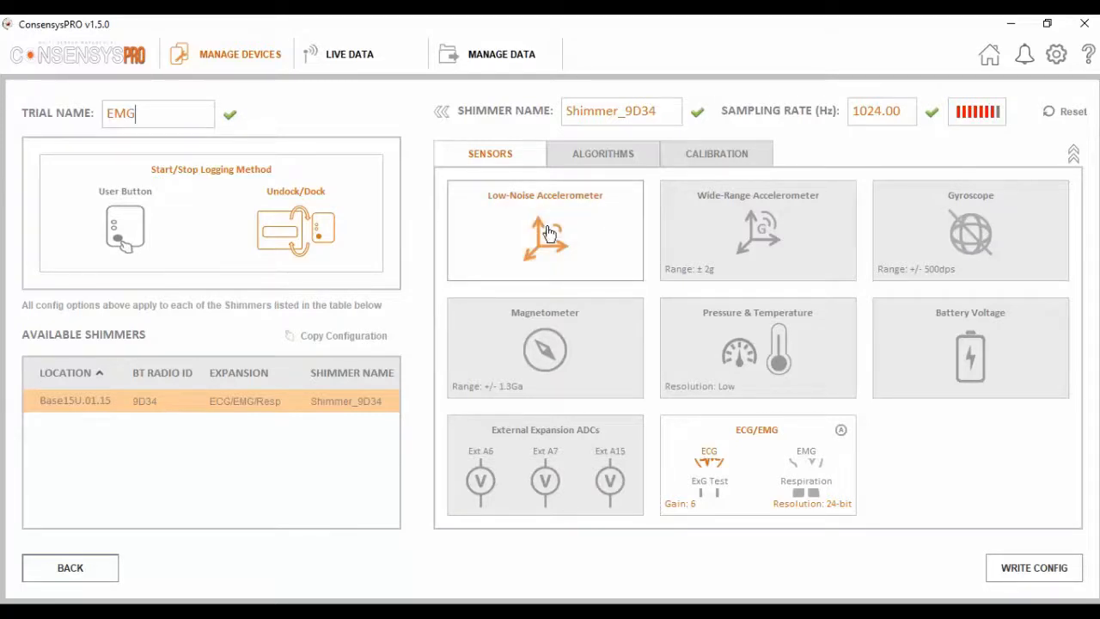
pyautogui.click(550, 232)
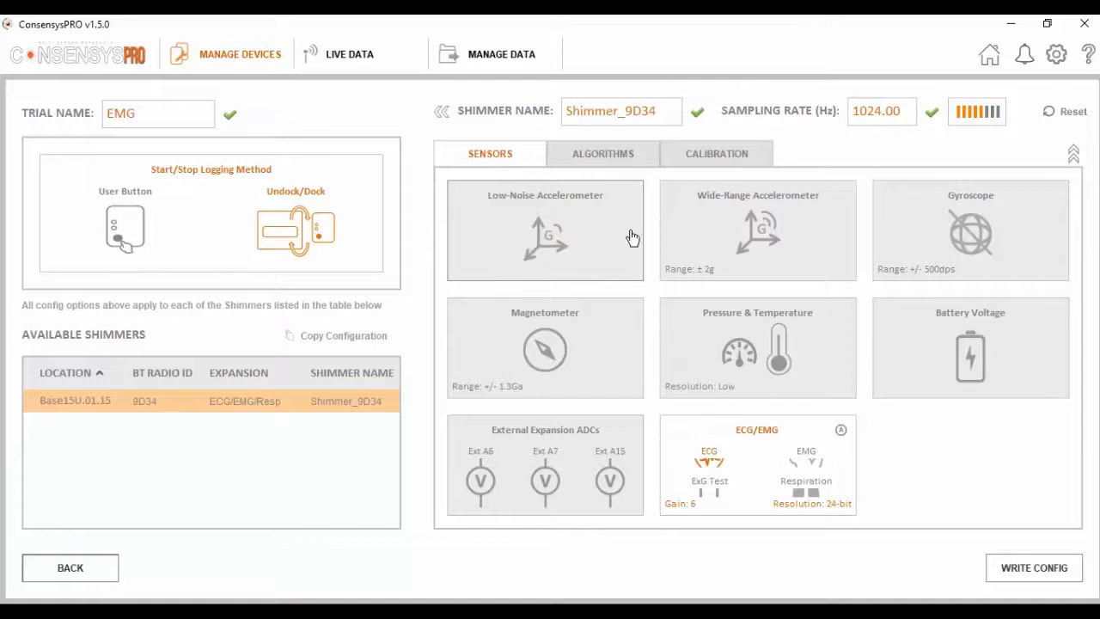
pyautogui.click(726, 249)
pyautogui.click(687, 269)
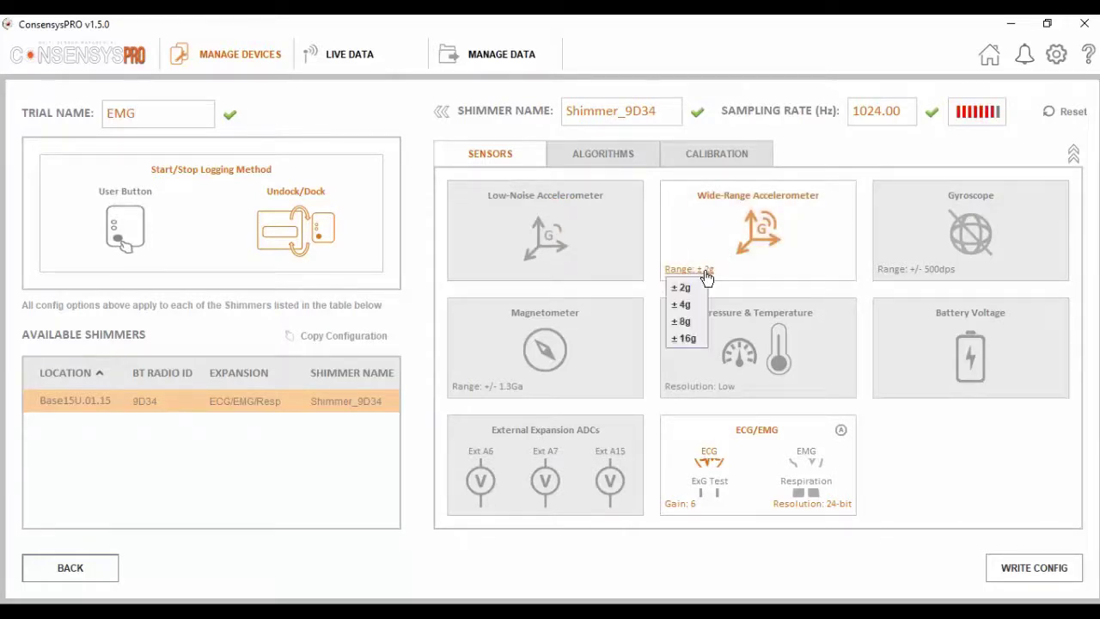
pyautogui.click(755, 258)
pyautogui.click(952, 234)
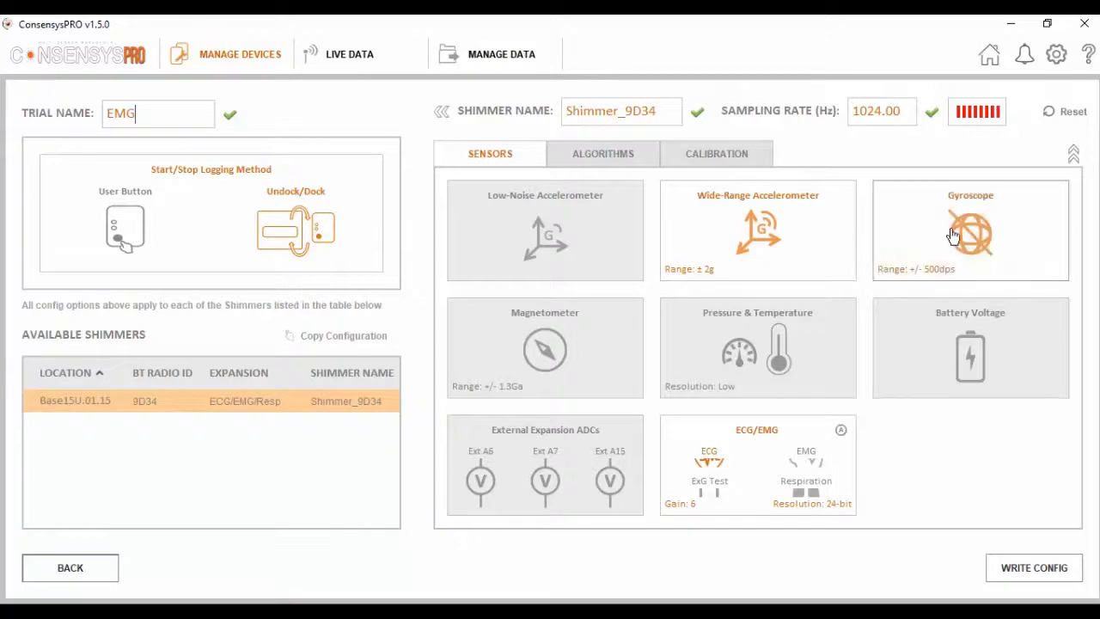
# Set the expansion channels to EMG mode in the ECG/EMG advanced options
pyautogui.click(841, 430)
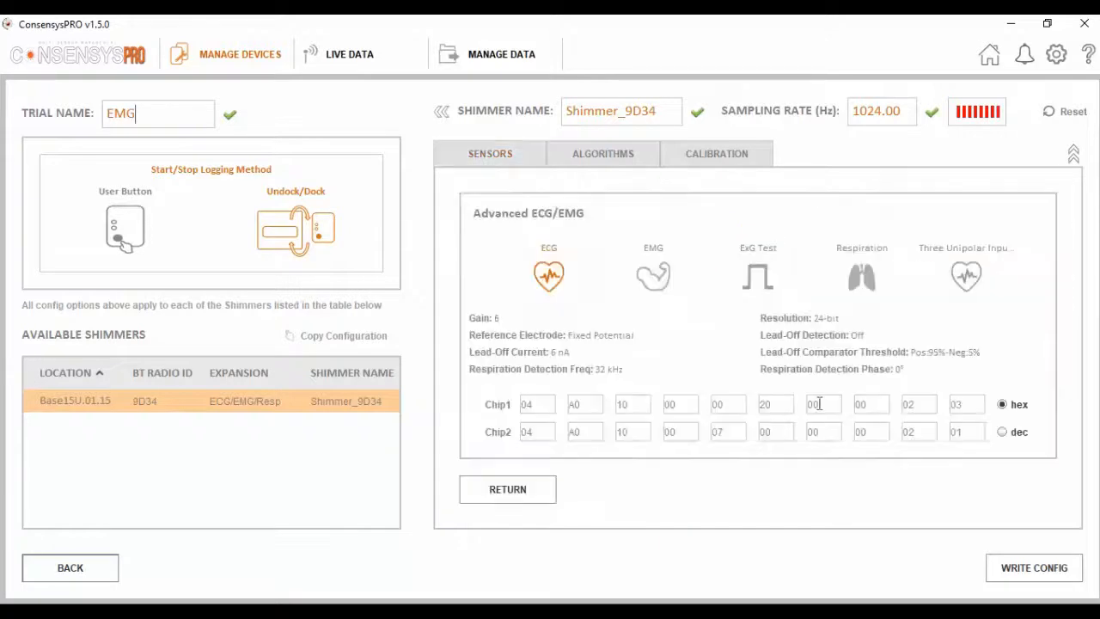
pyautogui.click(653, 277)
pyautogui.click(507, 489)
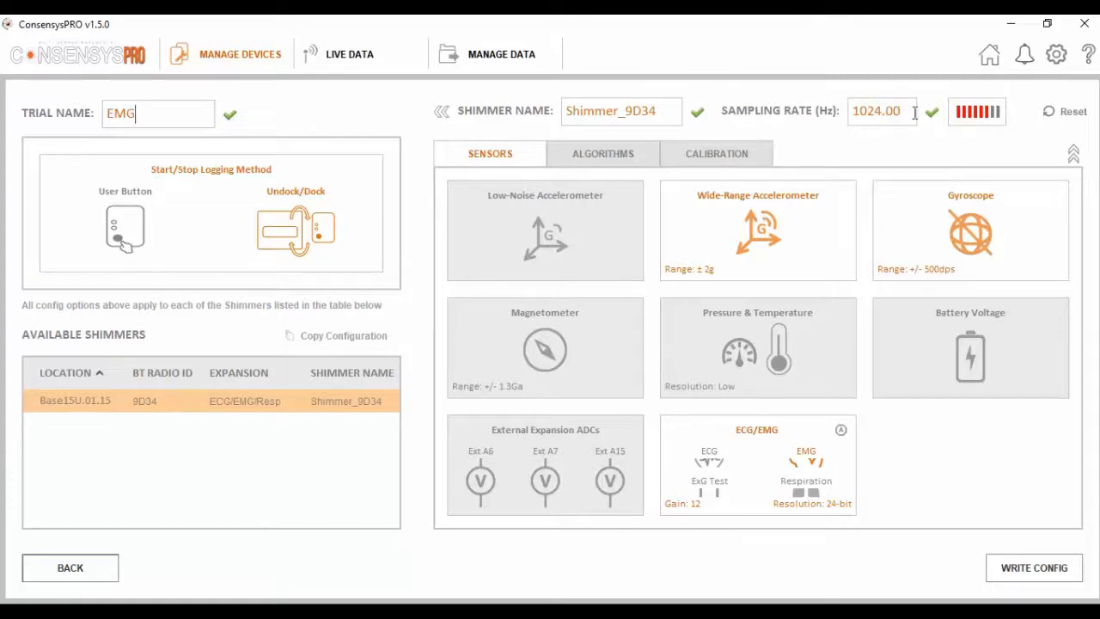
# Set the sampling rate to 500 Hz (rounded to 504.12) and review the Algorithms and Calibration tabs
pyautogui.moveTo(906, 110); pyautogui.dragTo(851, 111)
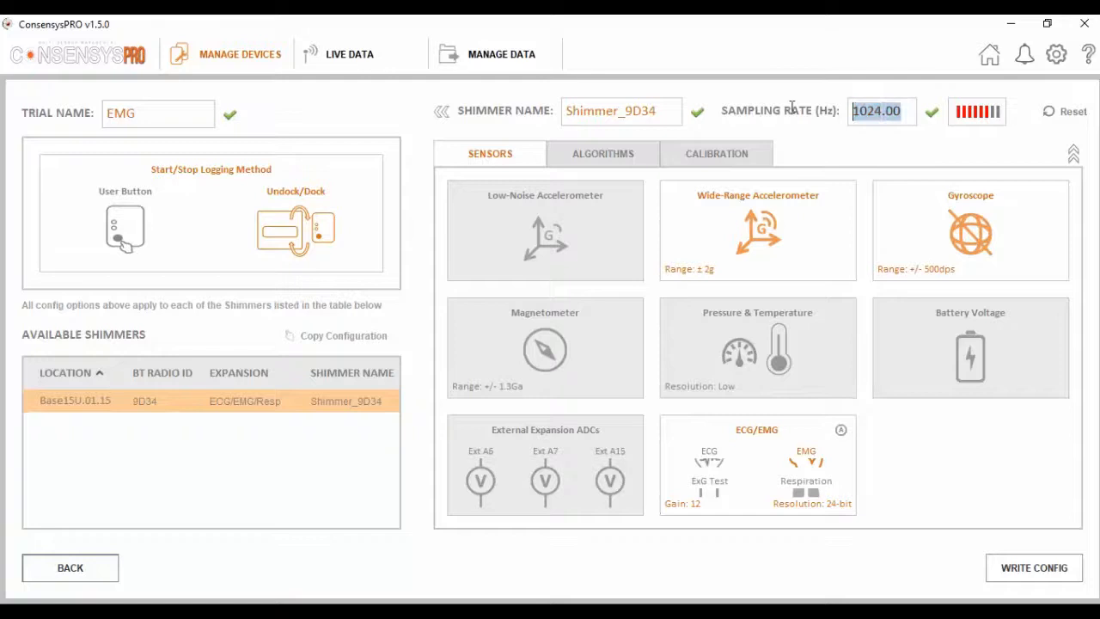
pyautogui.write('5')
pyautogui.press('Return')
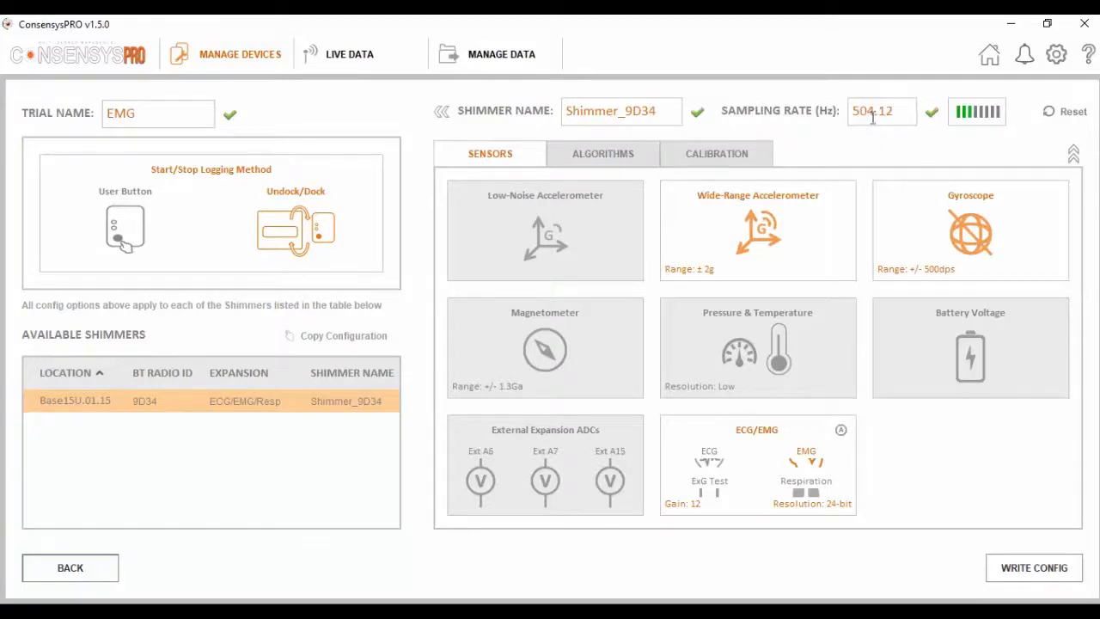
pyautogui.click(607, 165)
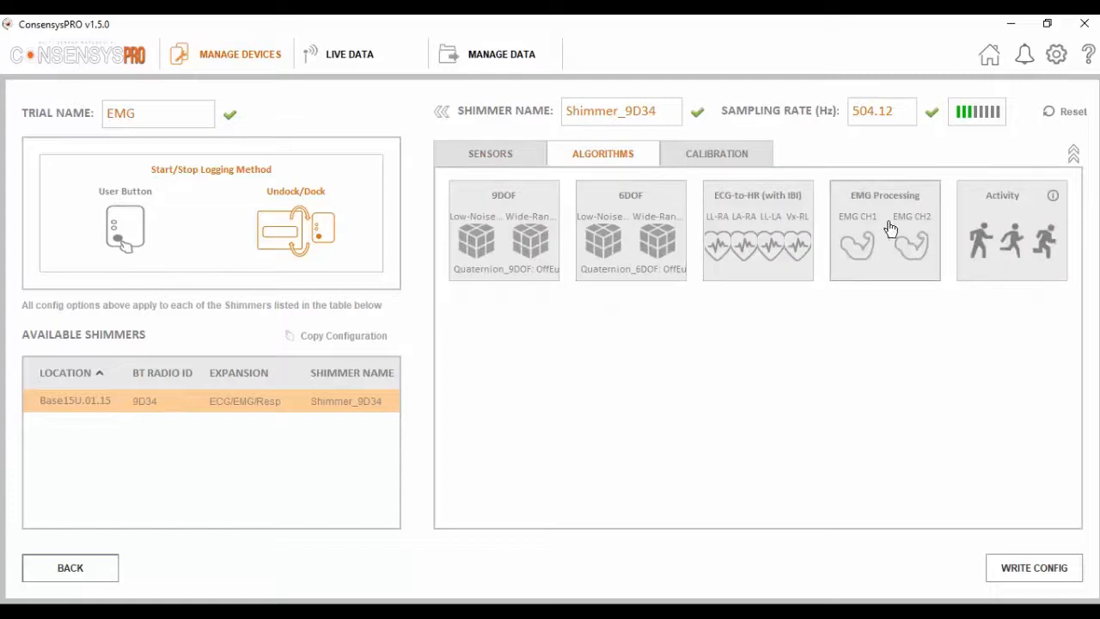
pyautogui.click(726, 158)
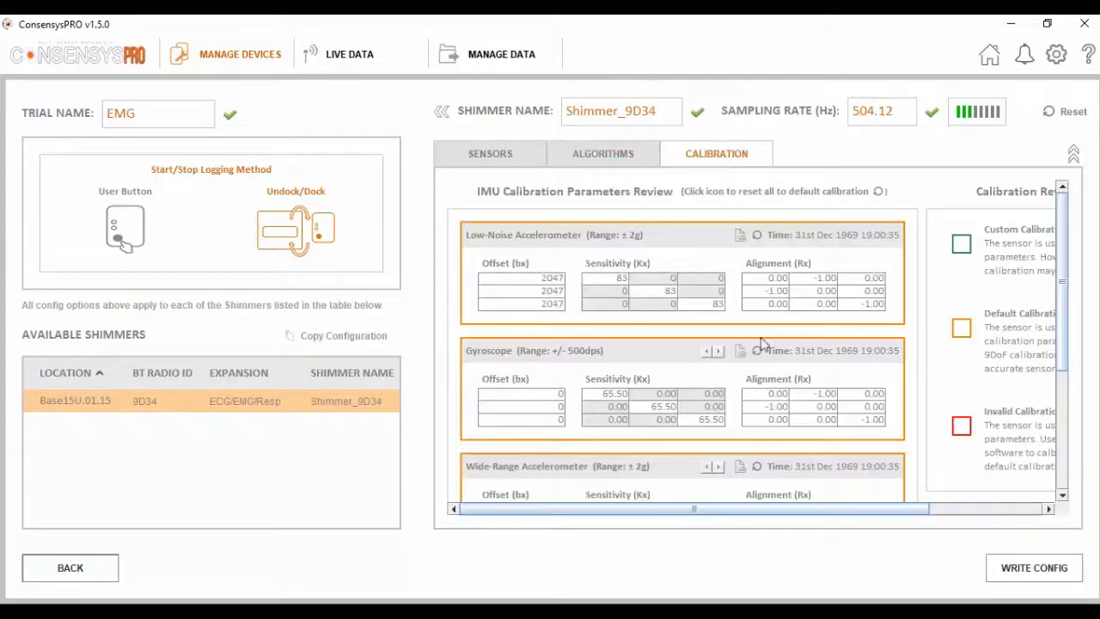
pyautogui.click(508, 160)
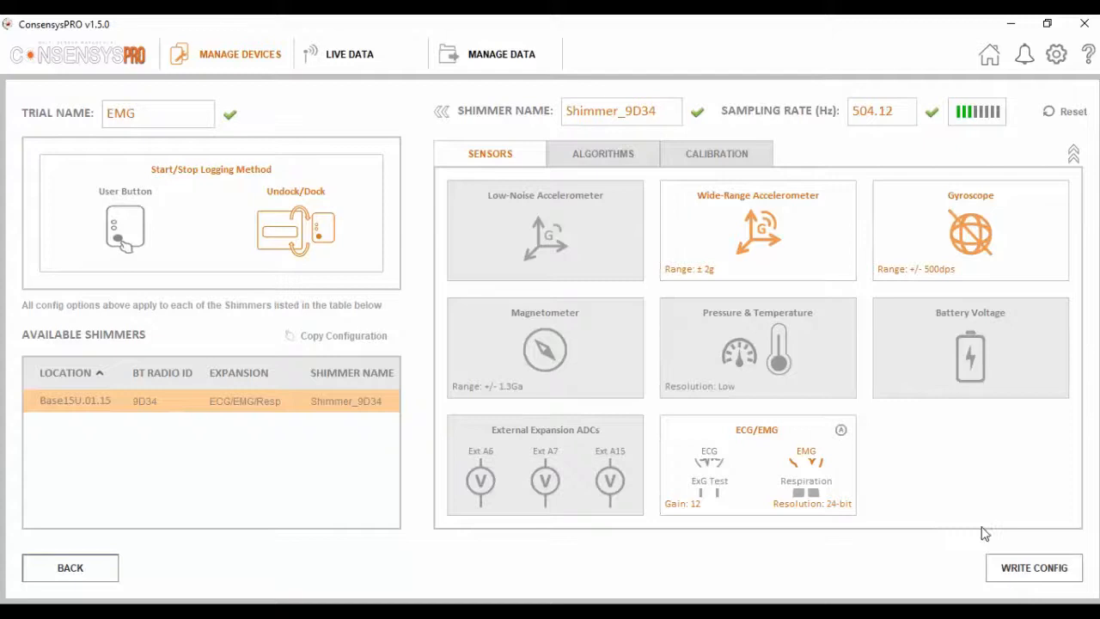
pyautogui.click(1034, 570)
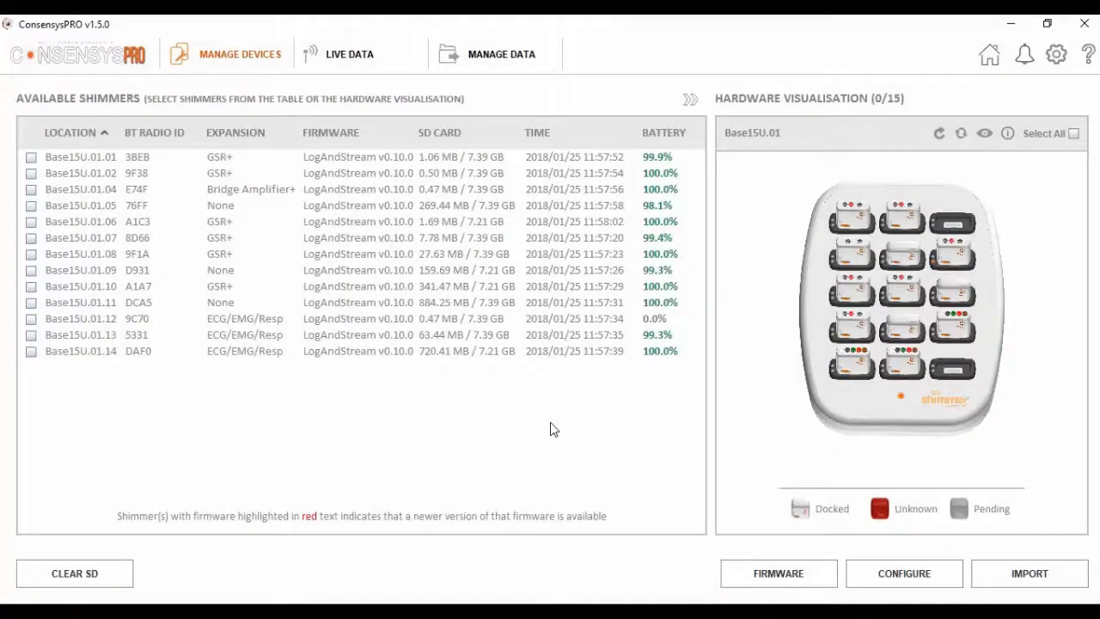
# Switch to the Live Data view listing the four Shimmer devices
pyautogui.click(361, 54)
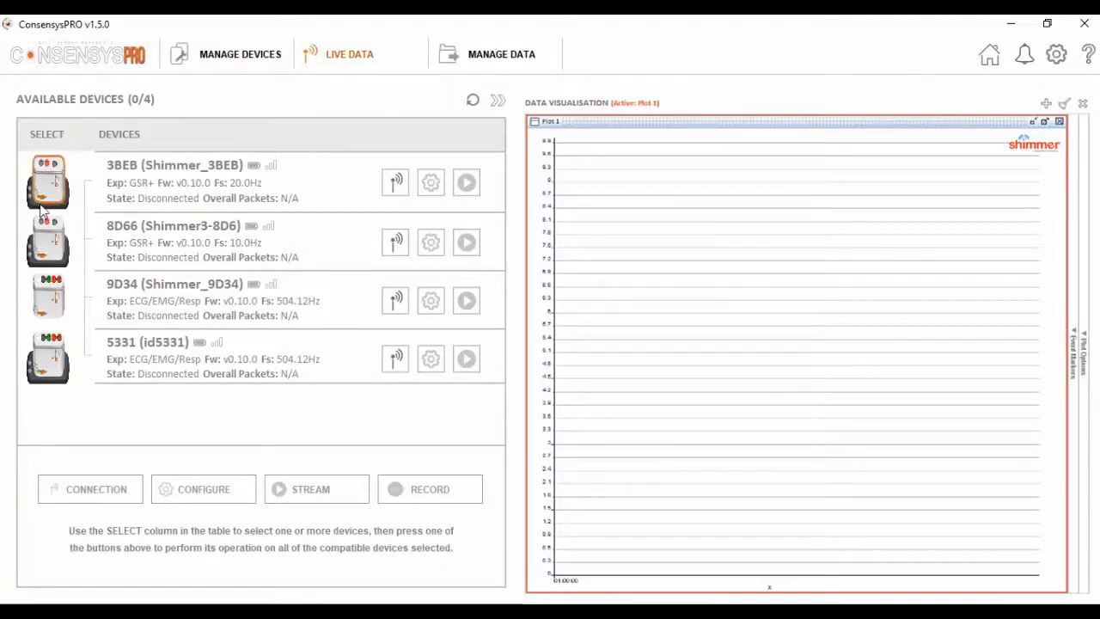
# Connect to Shimmer 9D34, start streaming and plot both EMG channels live
pyautogui.click(50, 295)
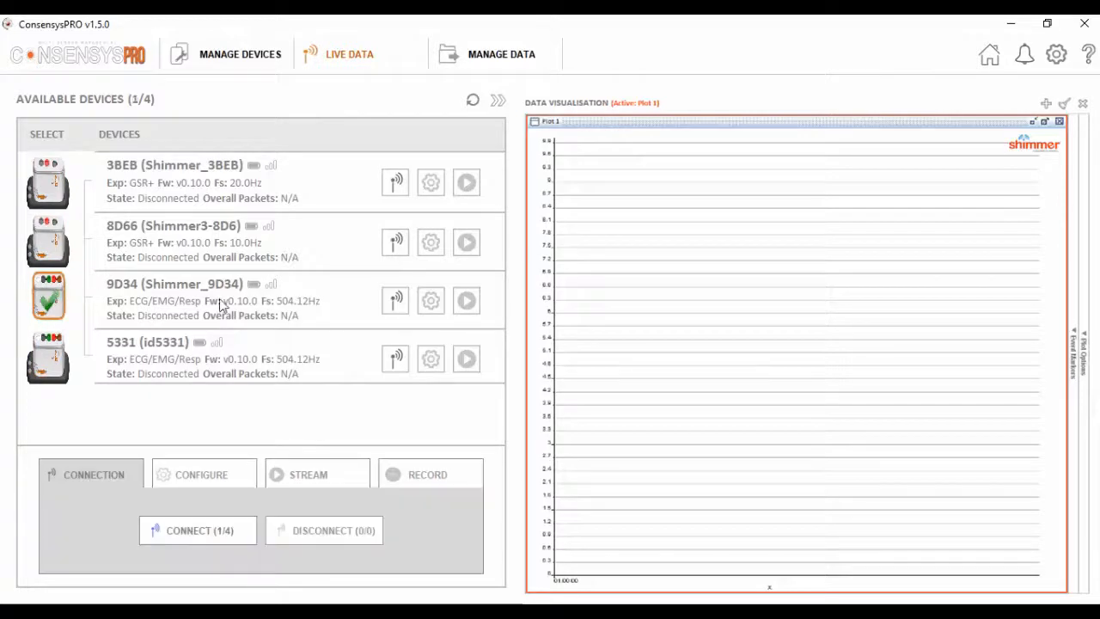
pyautogui.click(396, 301)
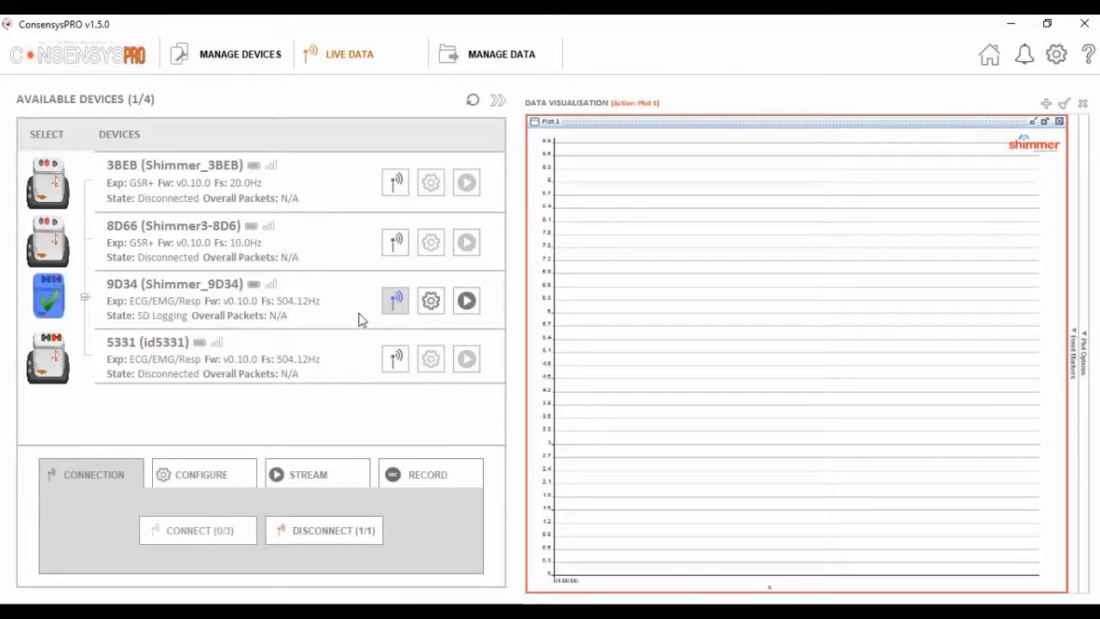
pyautogui.click(465, 302)
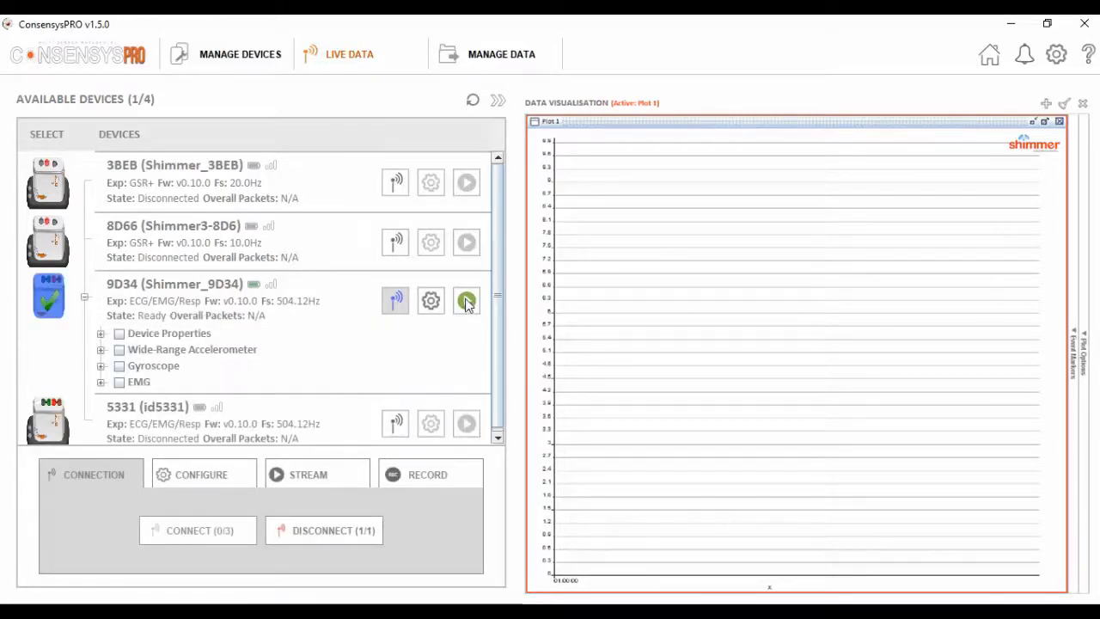
pyautogui.click(87, 383)
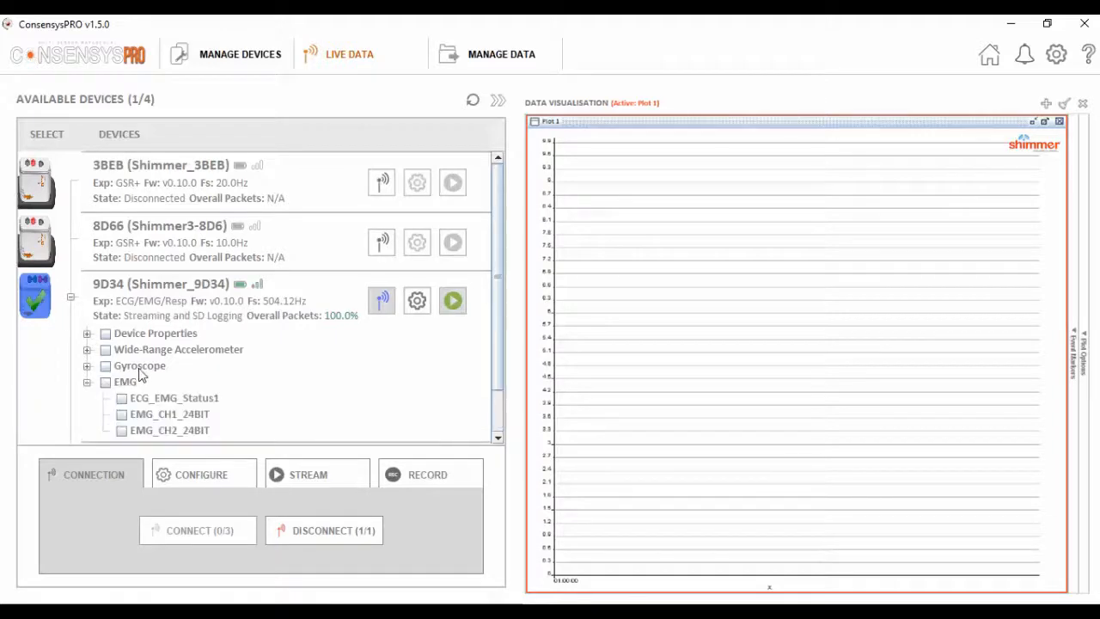
pyautogui.scroll(-1, 153, 371)
pyautogui.click(121, 361)
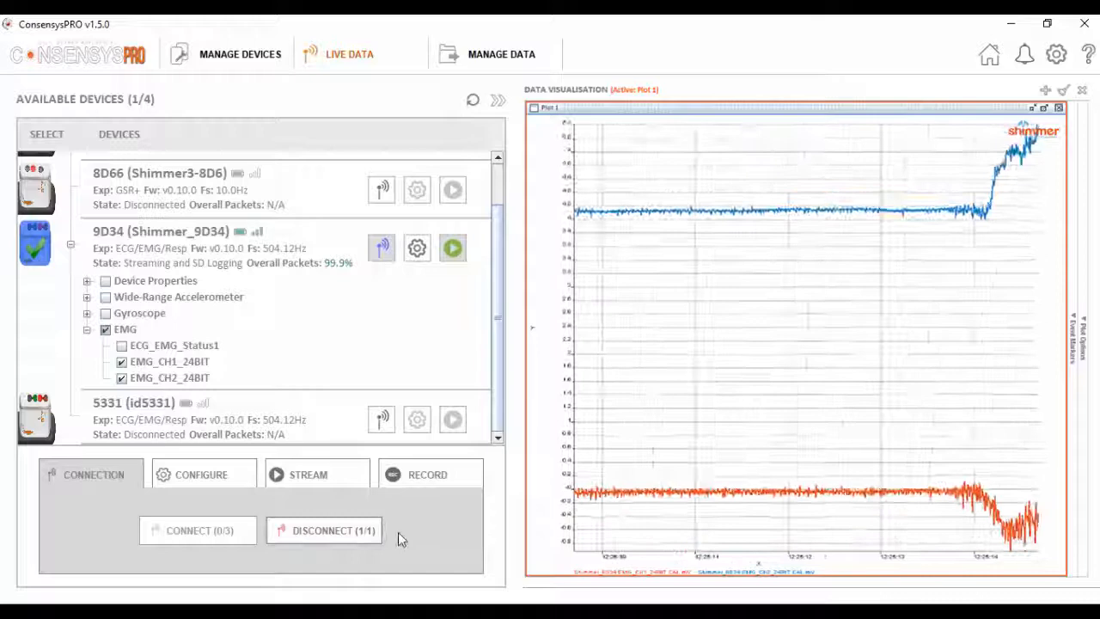
# Start recording the stream to the PC with both EMG channels plotted, then reach the plot settings
pyautogui.click(426, 474)
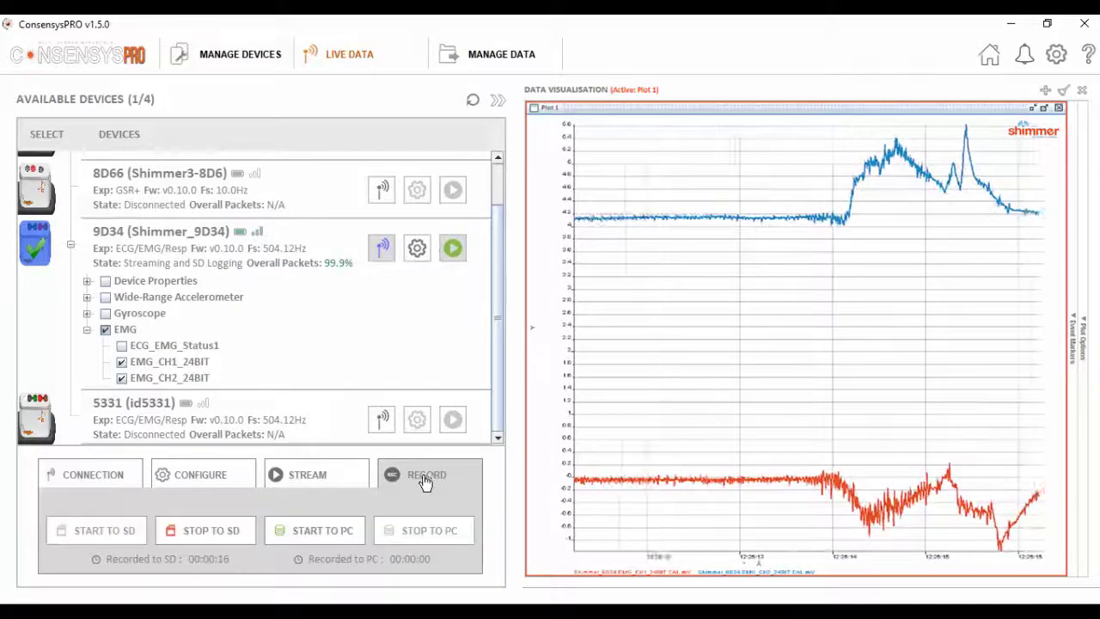
pyautogui.click(314, 530)
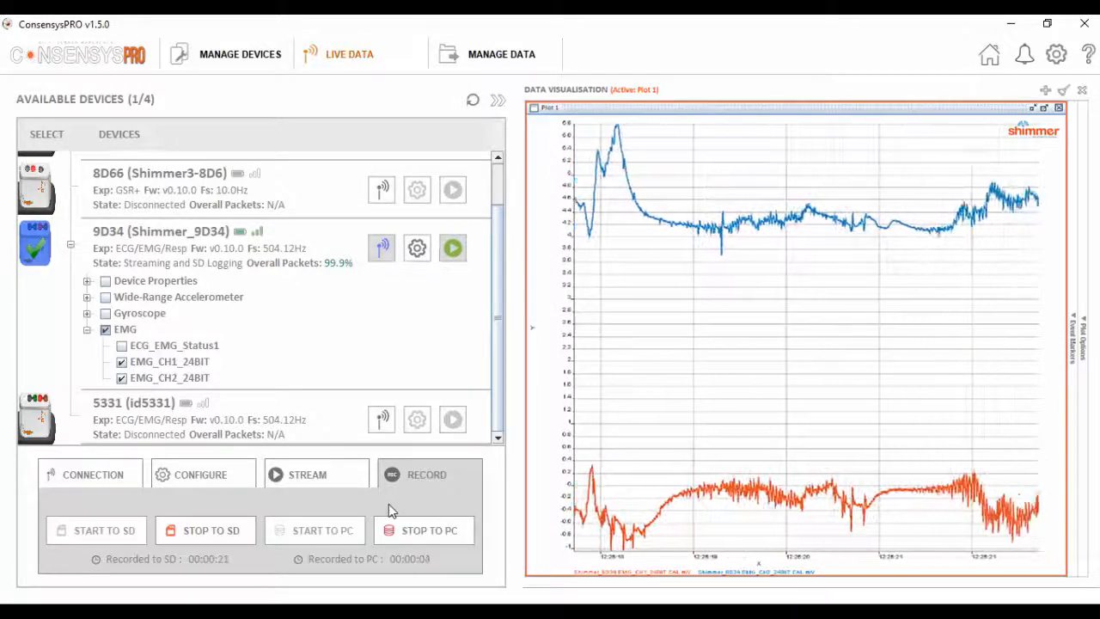
pyautogui.click(122, 362)
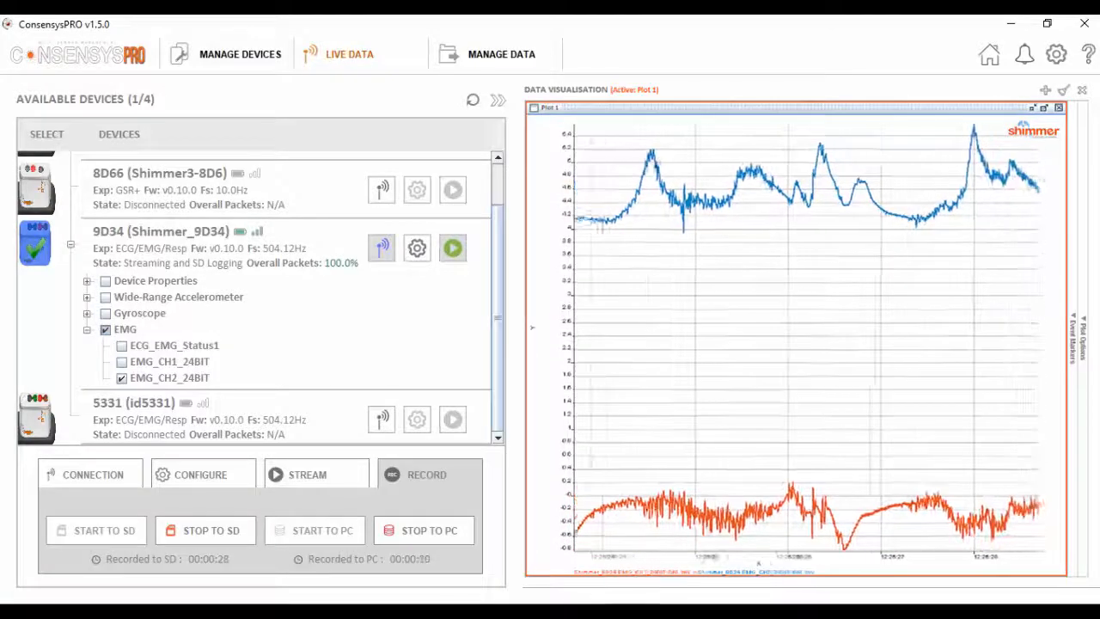
pyautogui.click(122, 378)
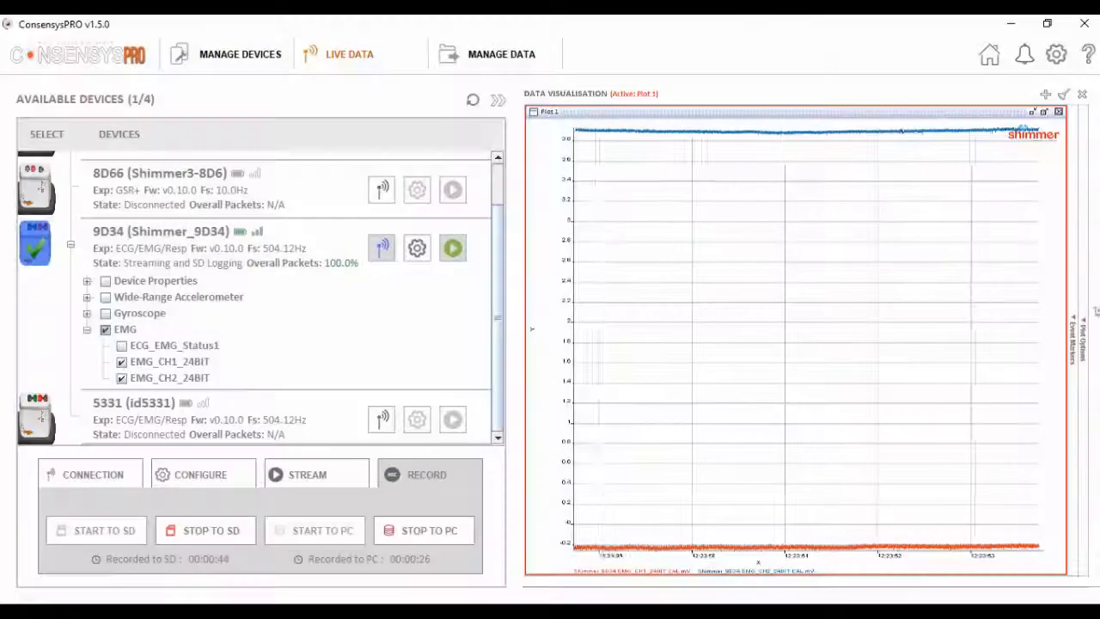
pyautogui.click(1085, 326)
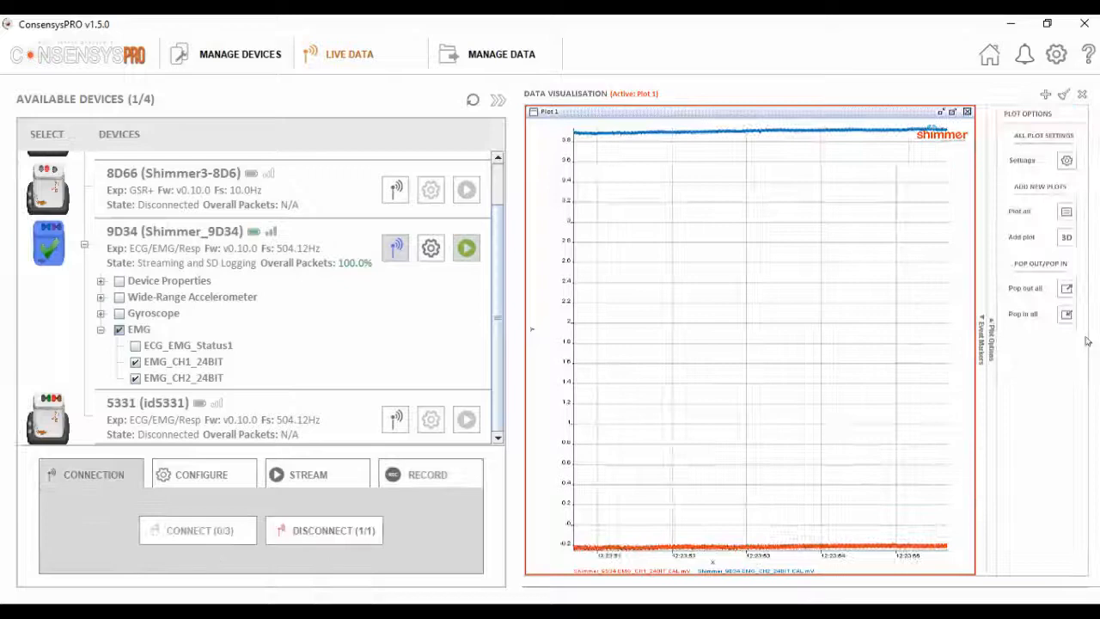
pyautogui.click(1068, 163)
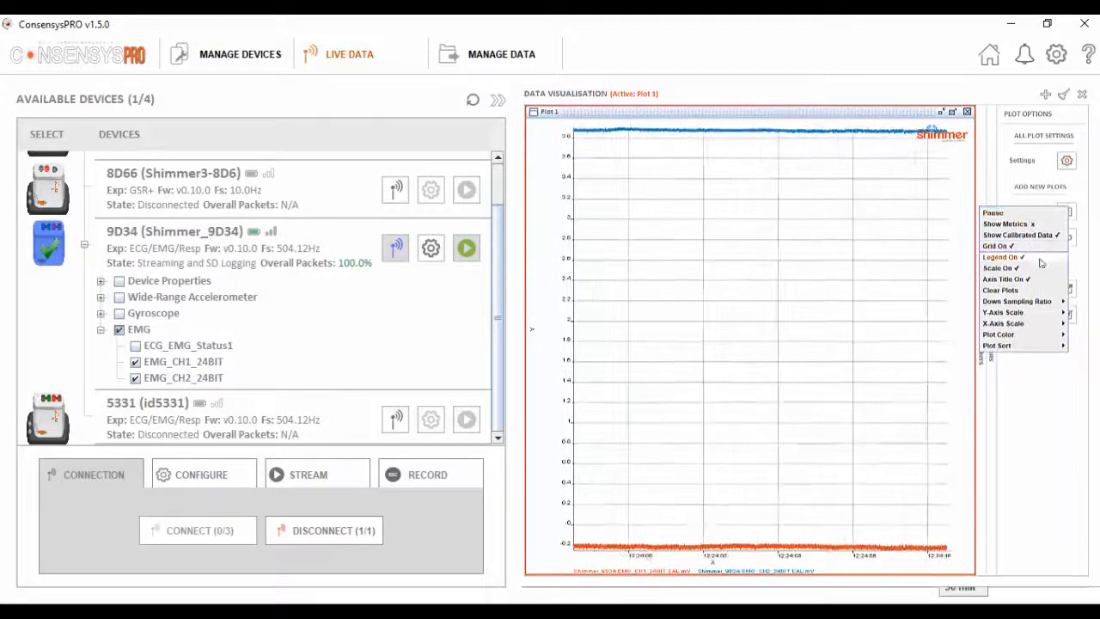
pyautogui.moveTo(1004, 312)
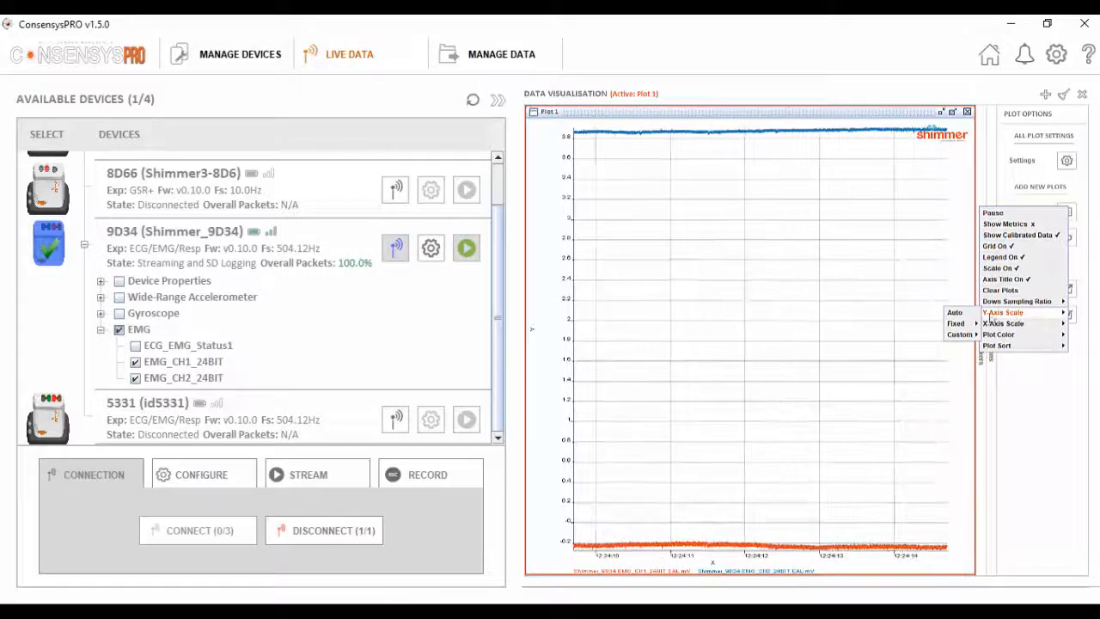
pyautogui.moveTo(956, 323)
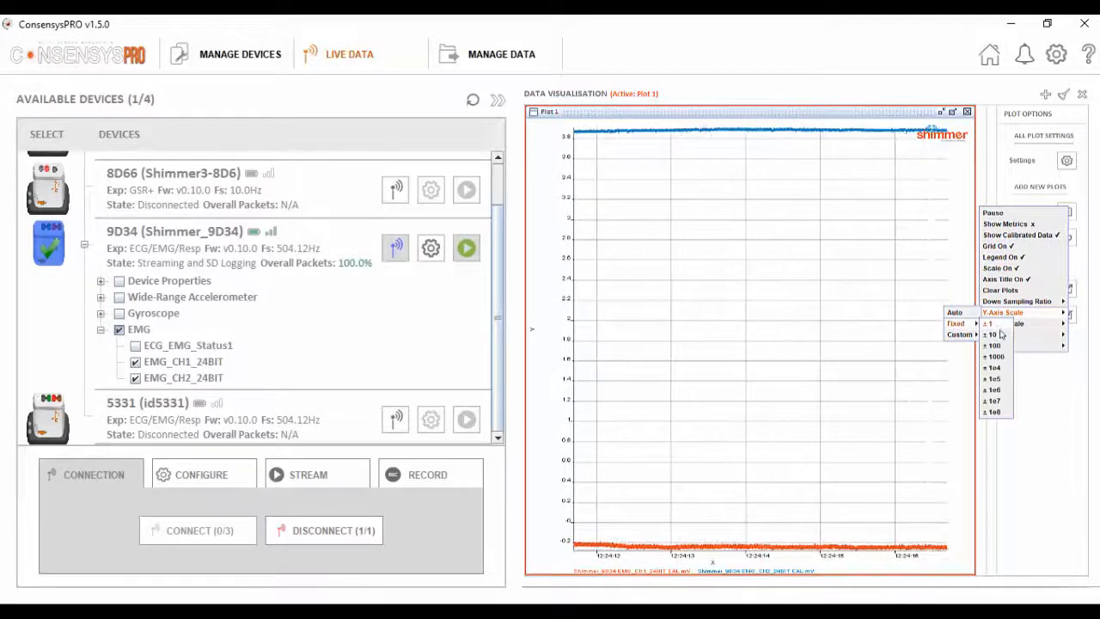
# Fix the EMG plot's Y-axis range at ±10 and add an event-marker plot
pyautogui.click(995, 335)
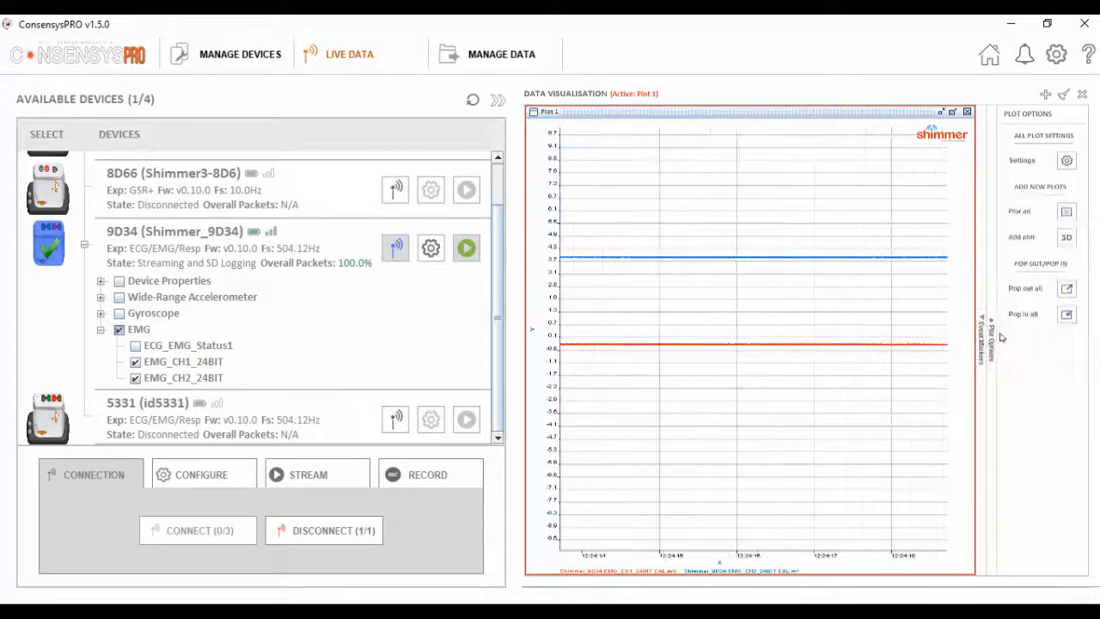
pyautogui.click(1068, 164)
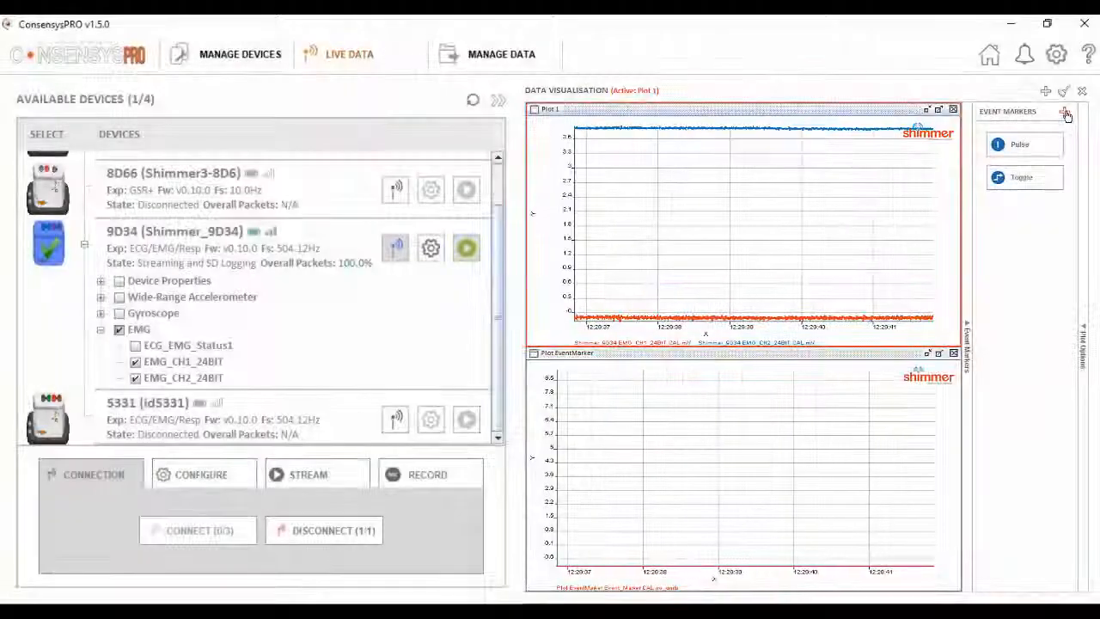
# Log three pulse markers and two toggle on/off event markers during the EMG recording
pyautogui.click(1021, 146)
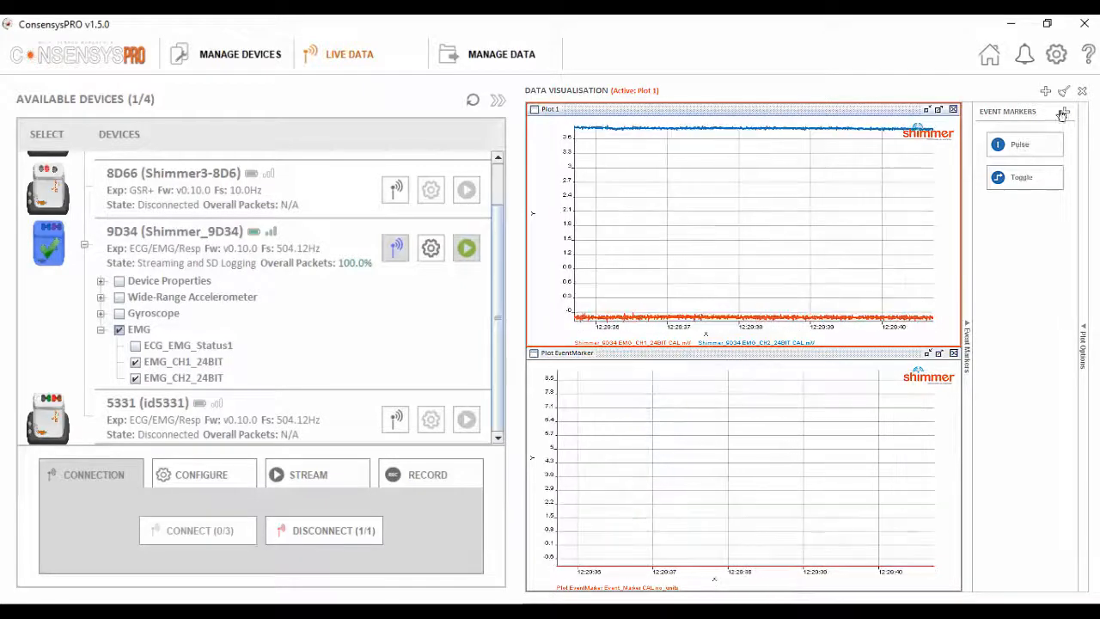
pyautogui.click(1021, 146)
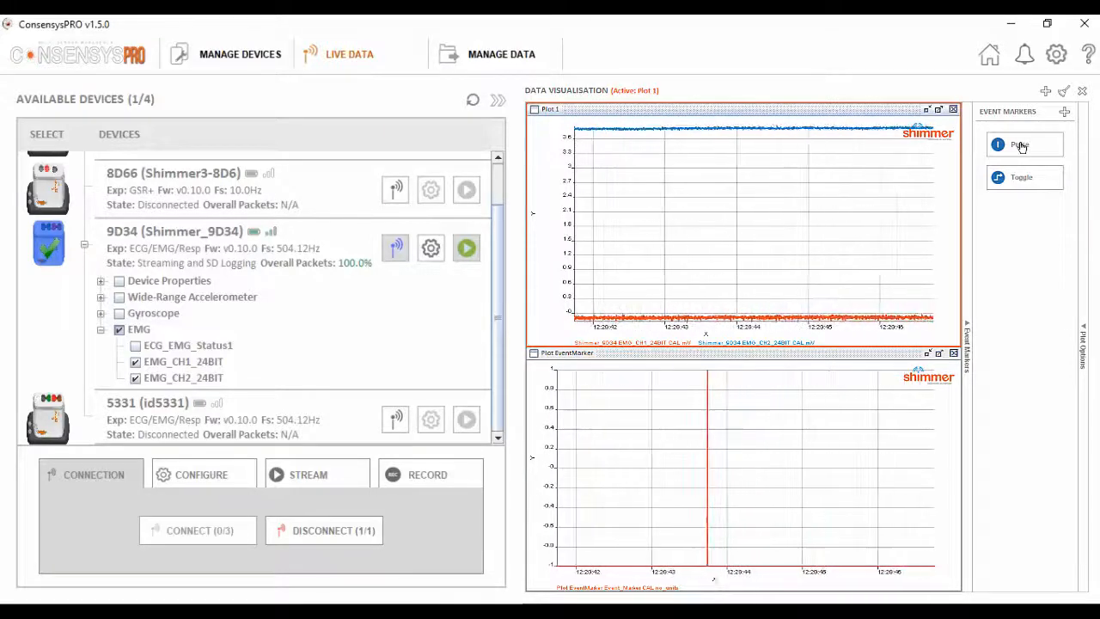
pyautogui.click(1021, 179)
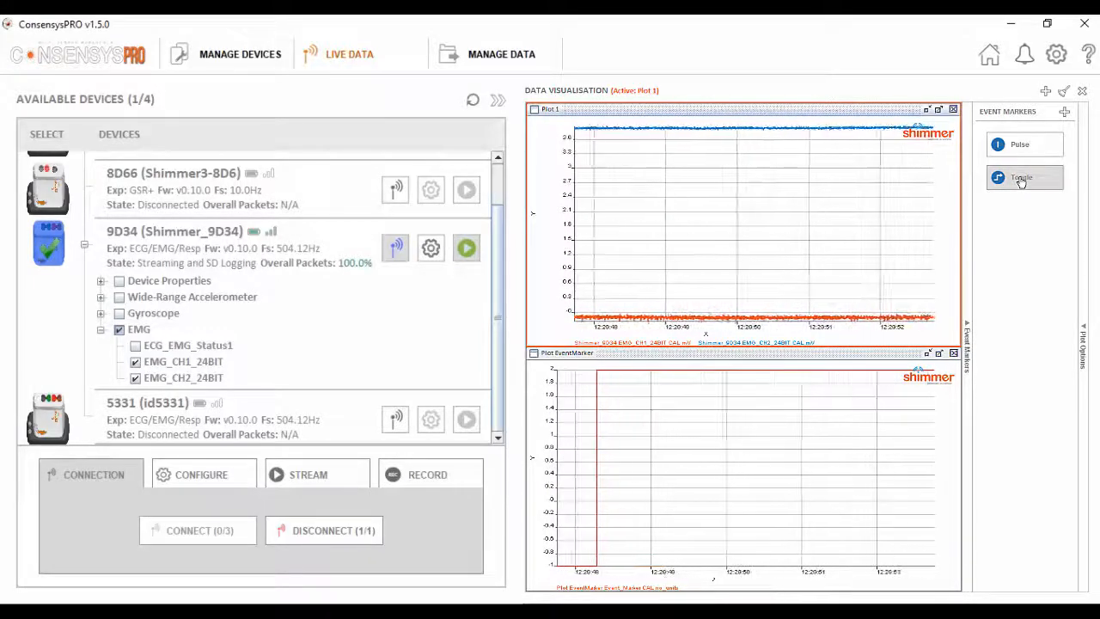
pyautogui.click(1021, 180)
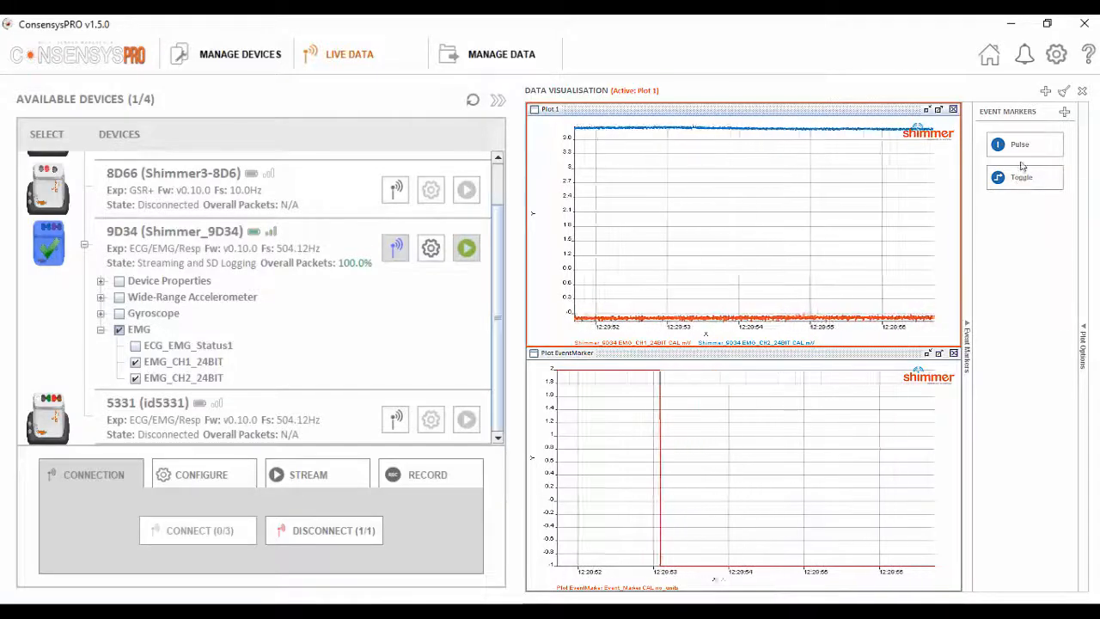
pyautogui.click(1023, 146)
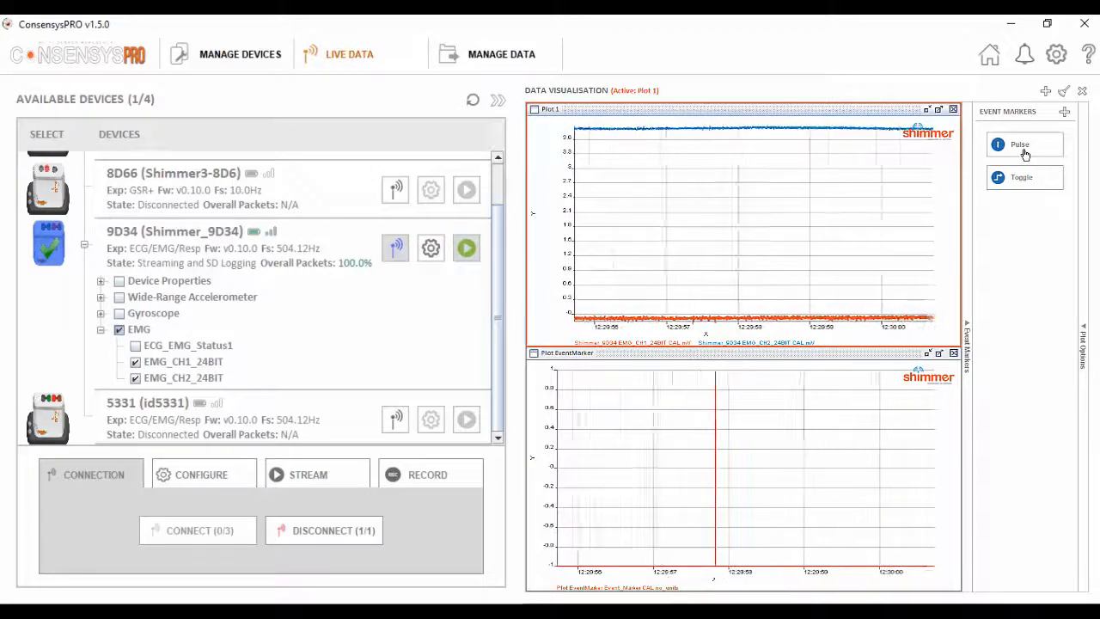
pyautogui.click(1022, 178)
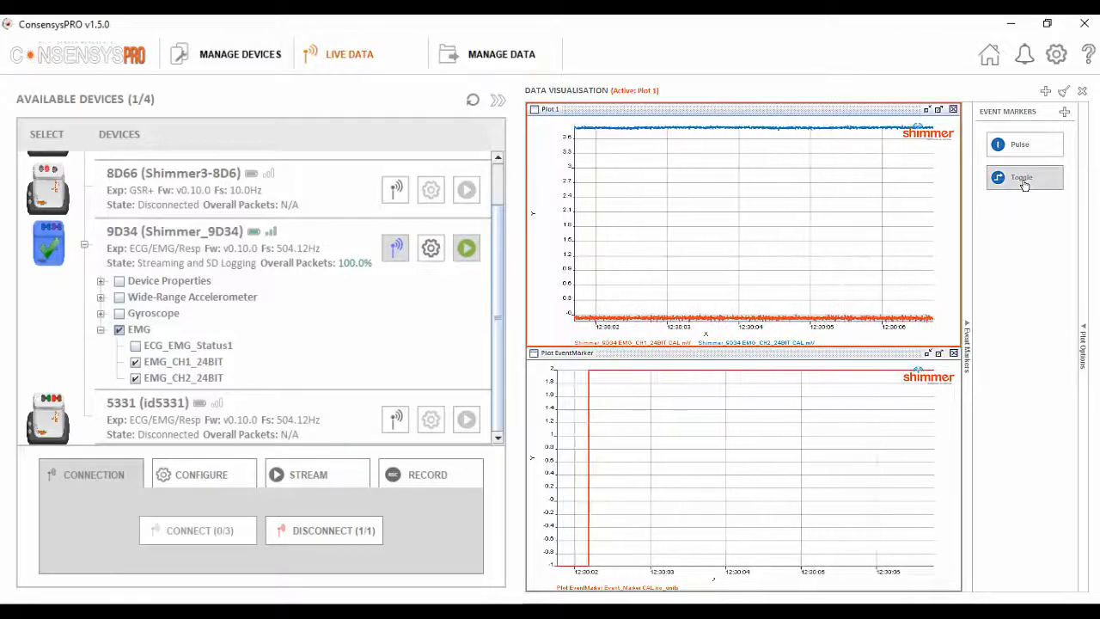
pyautogui.click(1024, 183)
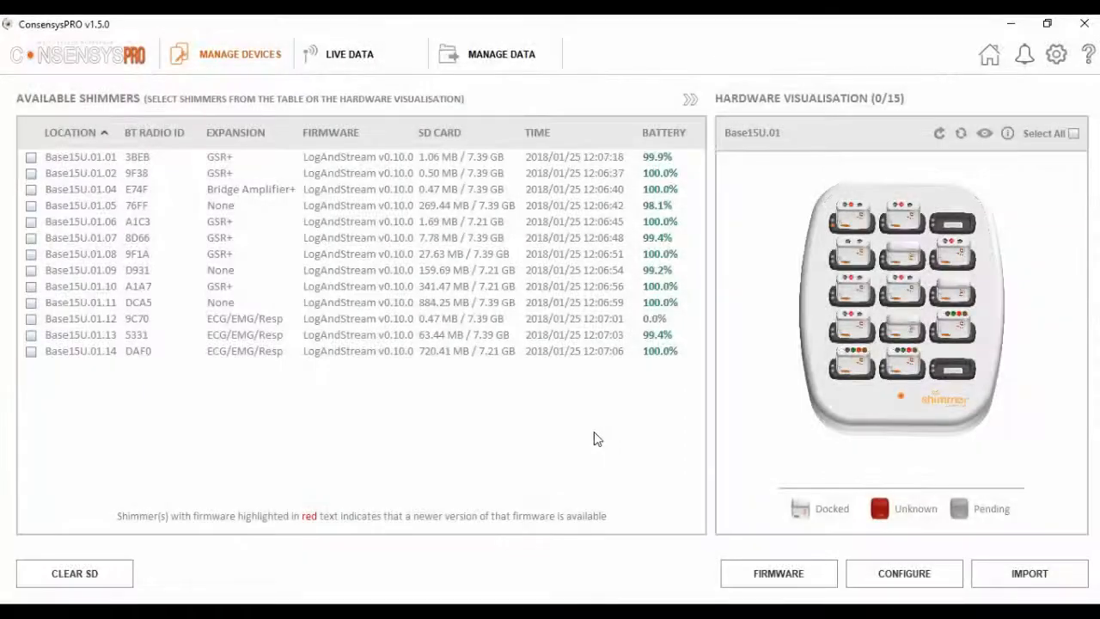
# In Manage Data, expand EMG > PC Recording to list Shimmer_9D34's channels including EMG and Event_Marker
pyautogui.click(500, 55)
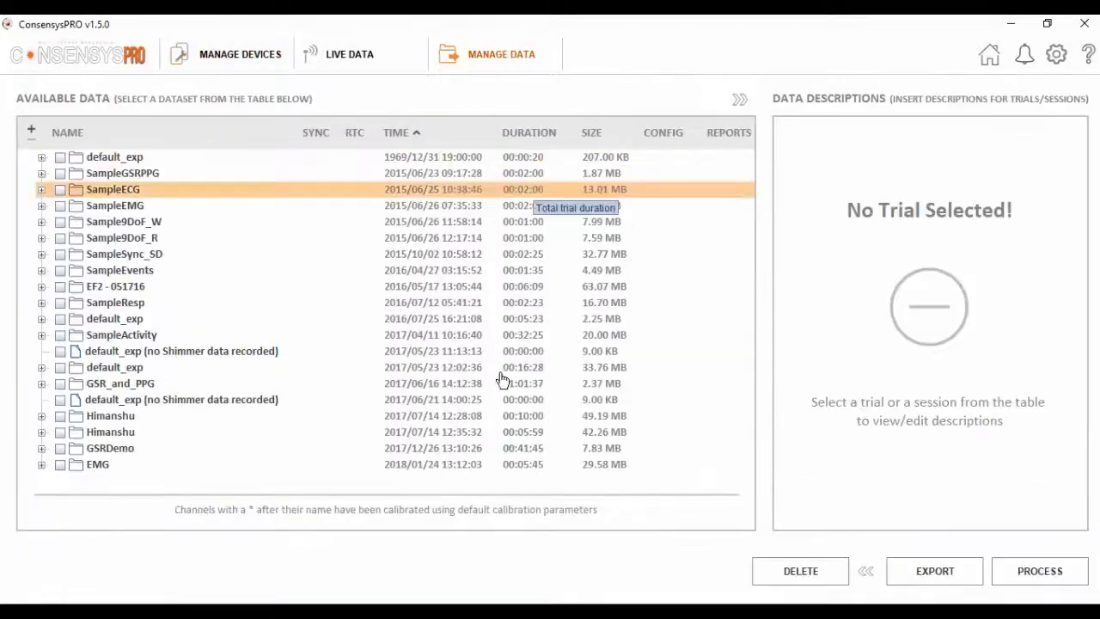
pyautogui.click(43, 465)
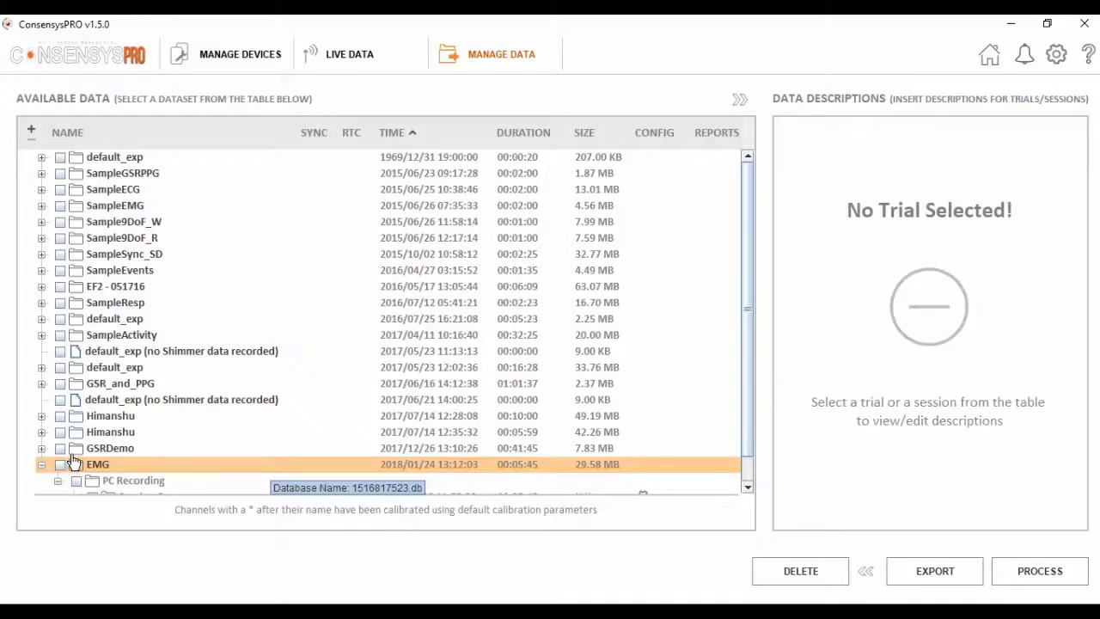
pyautogui.scroll(-1, 73, 465)
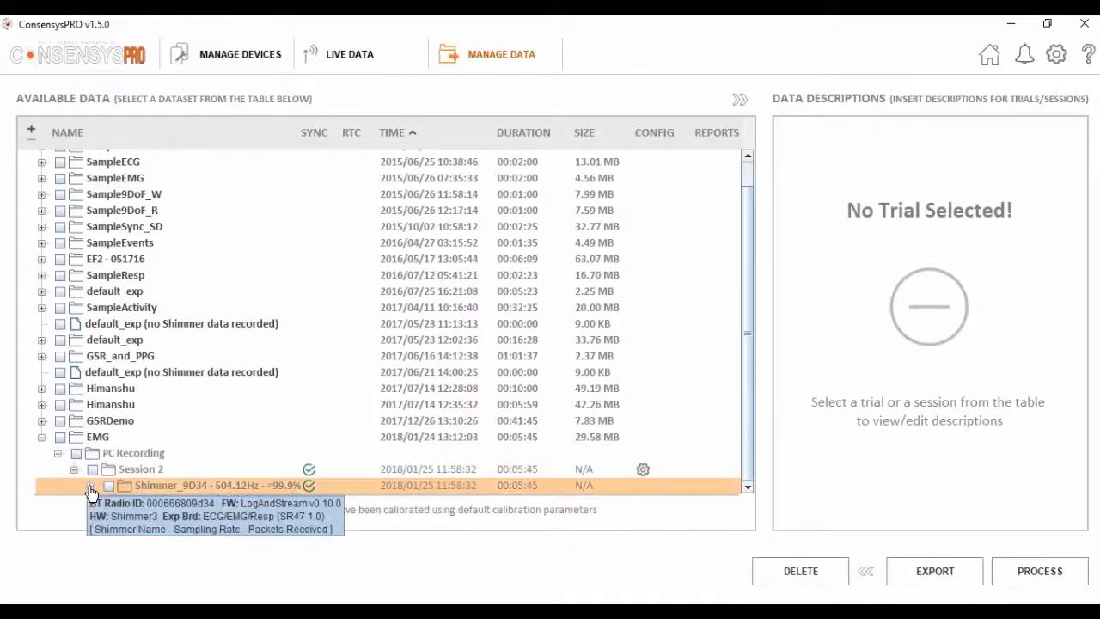
pyautogui.click(92, 487)
pyautogui.scroll(-2, 237, 384)
pyautogui.scroll(-1, 237, 384)
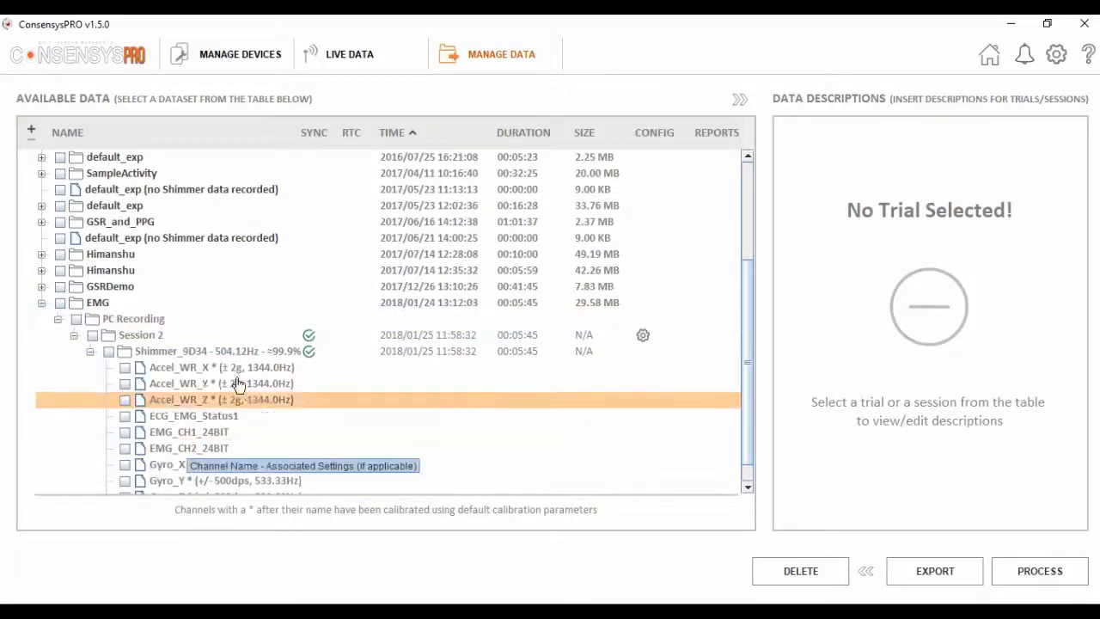
pyautogui.scroll(-1, 344, 404)
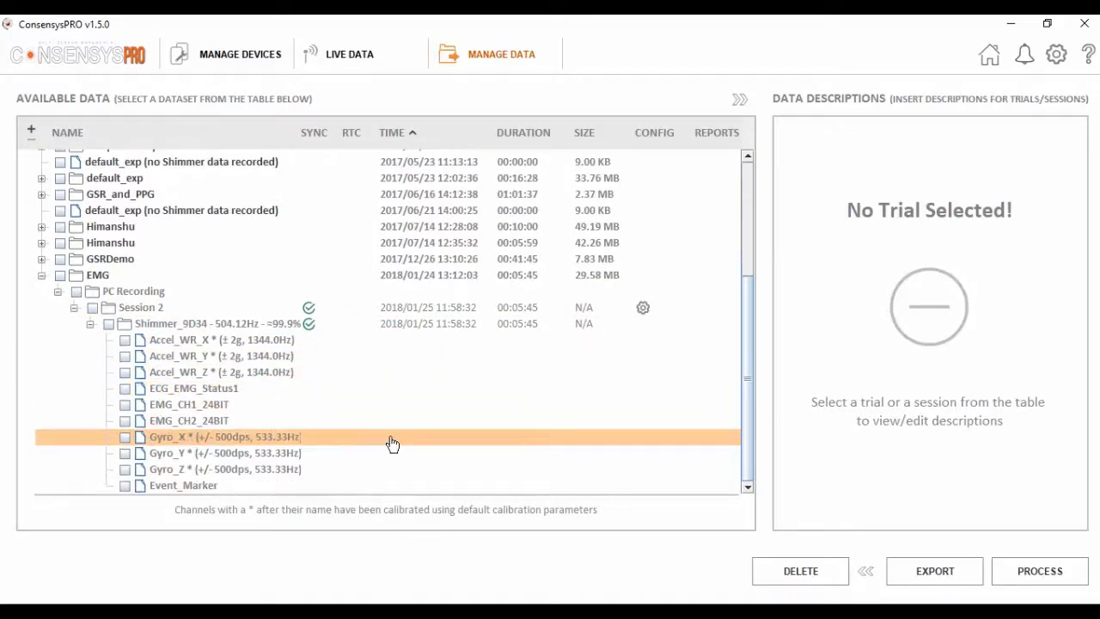
# In Manage Devices, select Shimmer_9D34 in slot 15 and start the SD card import
pyautogui.click(238, 53)
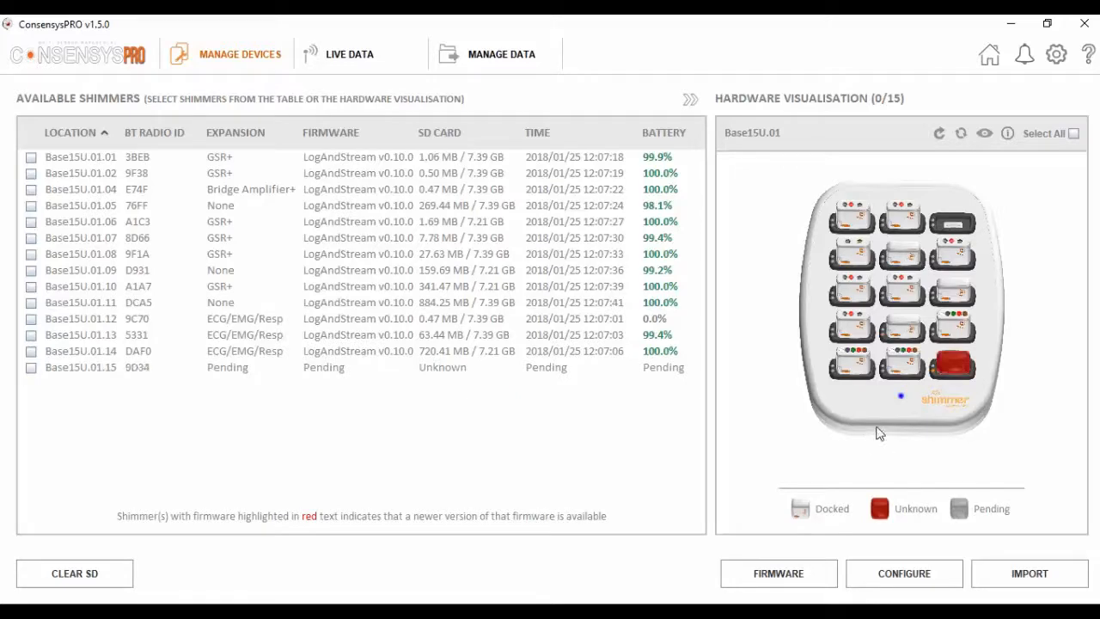
pyautogui.click(953, 367)
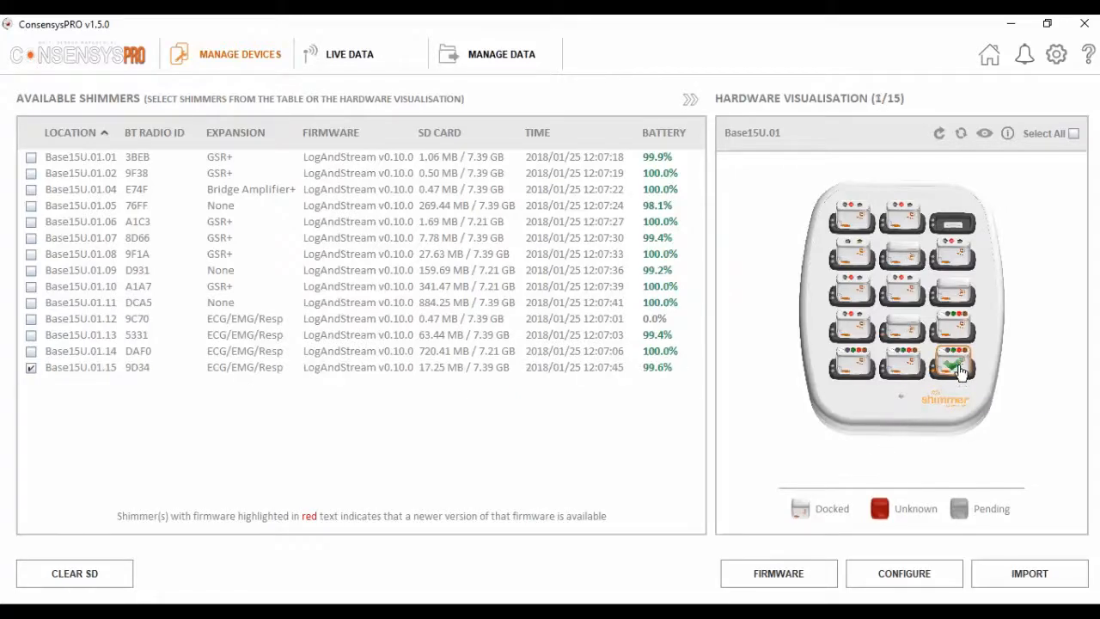
pyautogui.click(1029, 573)
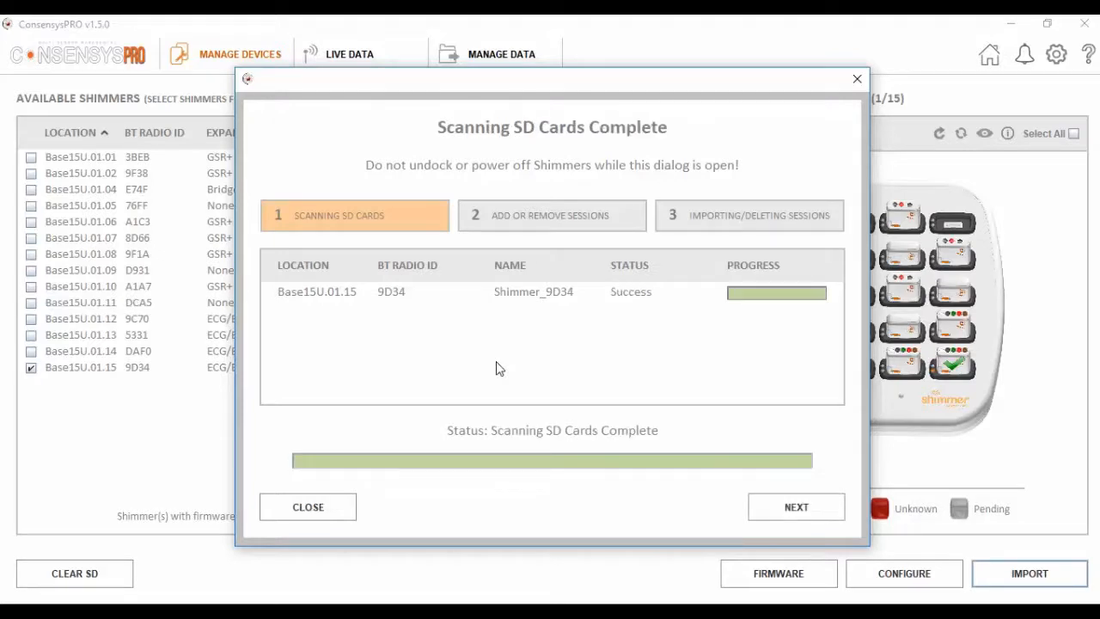
# Move both EMG trials to Trials For Next Stage and confirm the import with event markers
pyautogui.click(796, 506)
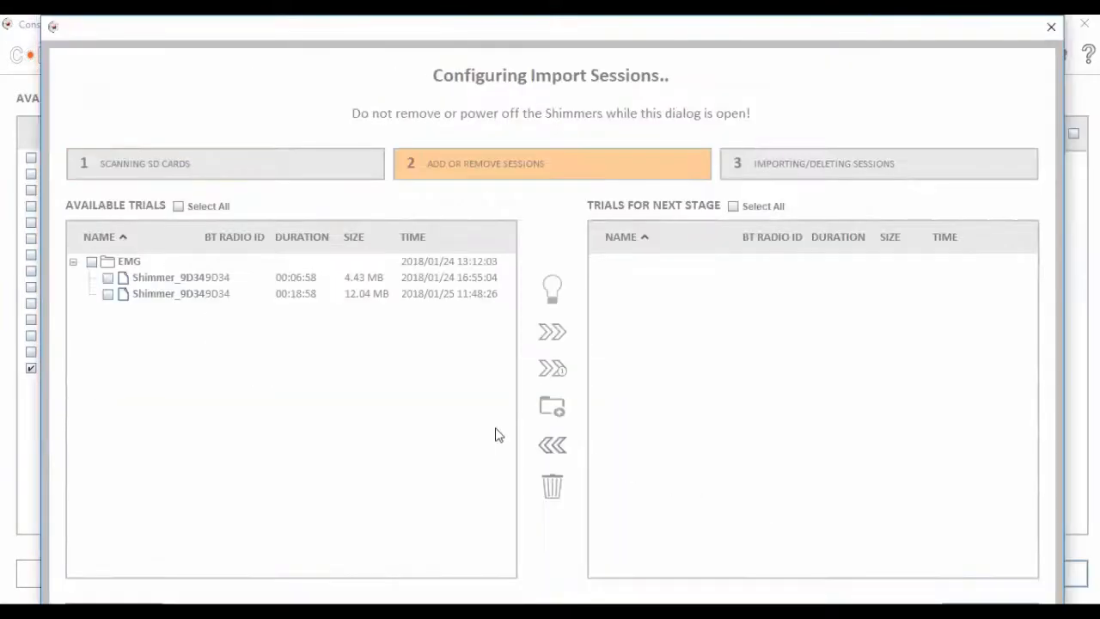
pyautogui.click(90, 260)
pyautogui.click(552, 367)
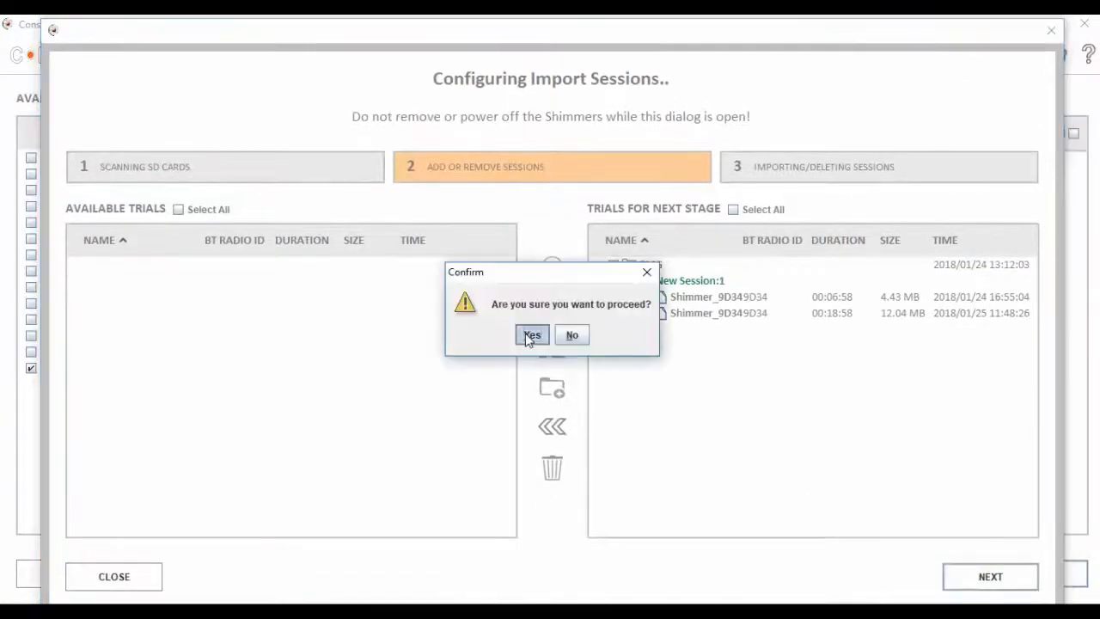
pyautogui.click(528, 338)
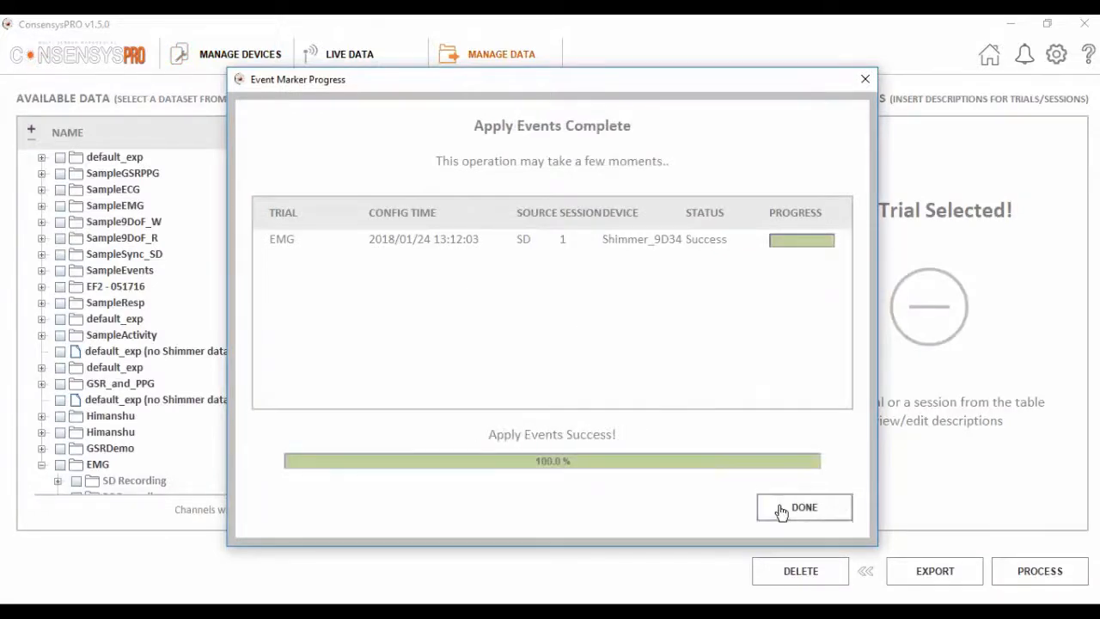
# Dismiss the Event Marker Progress dialog and collapse the EMG trial's PC Recording node
pyautogui.click(778, 506)
pyautogui.scroll(-3, 392, 412)
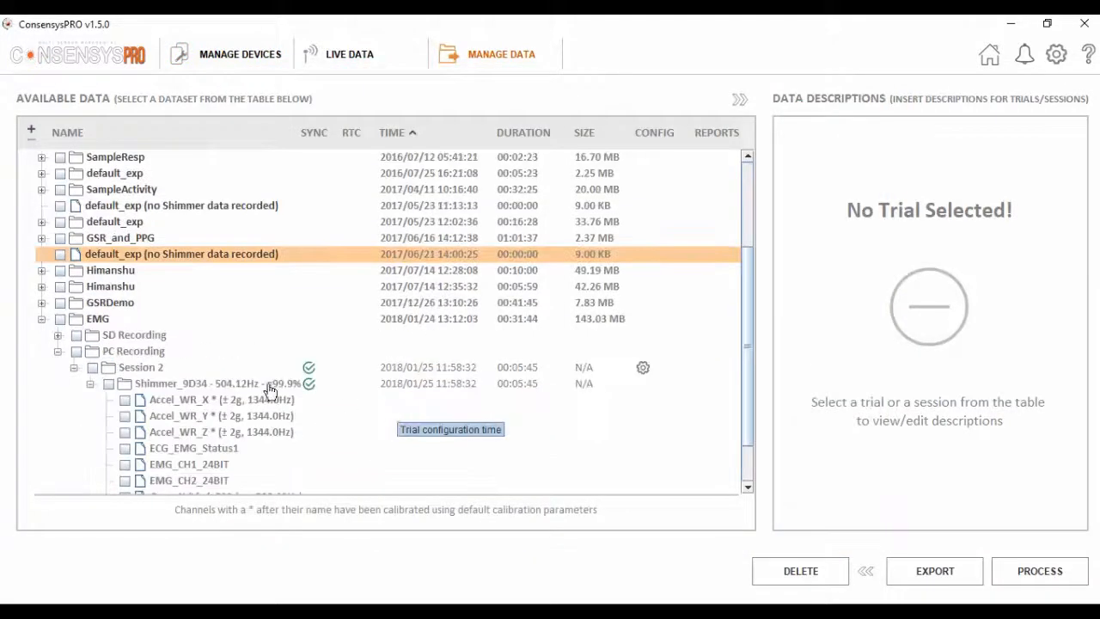
pyautogui.click(57, 351)
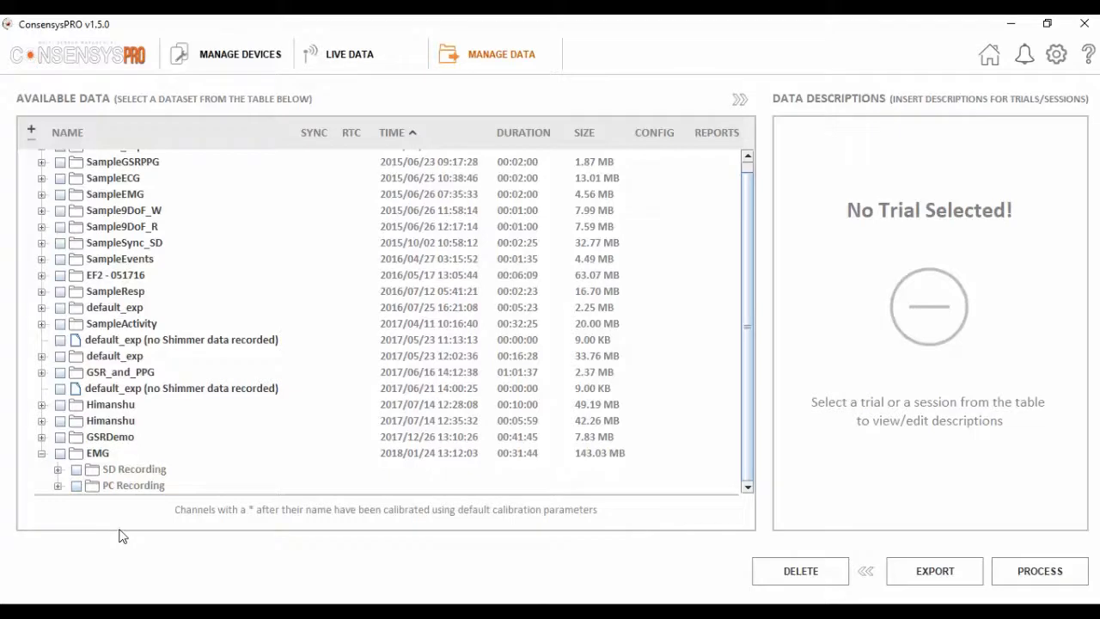
# Select the whole EMG trial and review the export format, delimiter, timestamp and data format choices
pyautogui.click(59, 453)
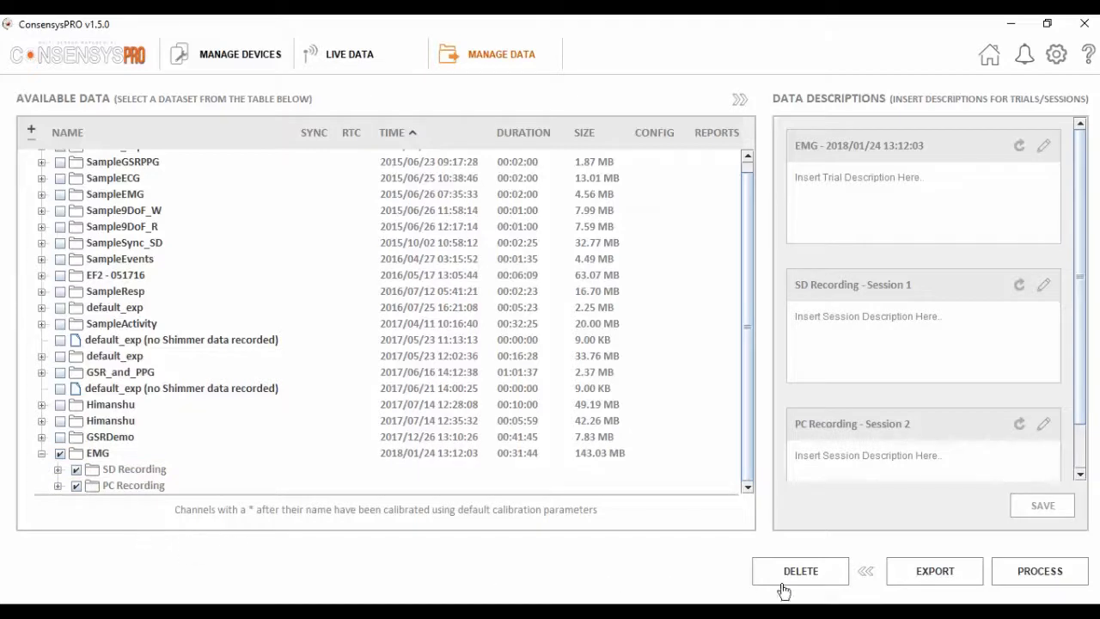
pyautogui.click(866, 570)
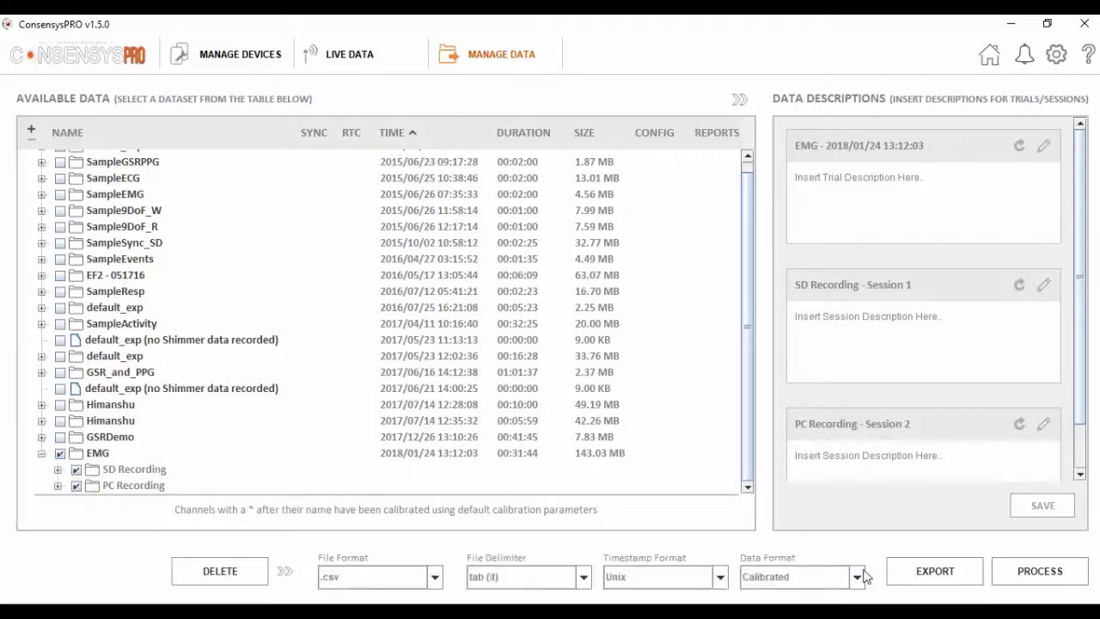
pyautogui.click(435, 576)
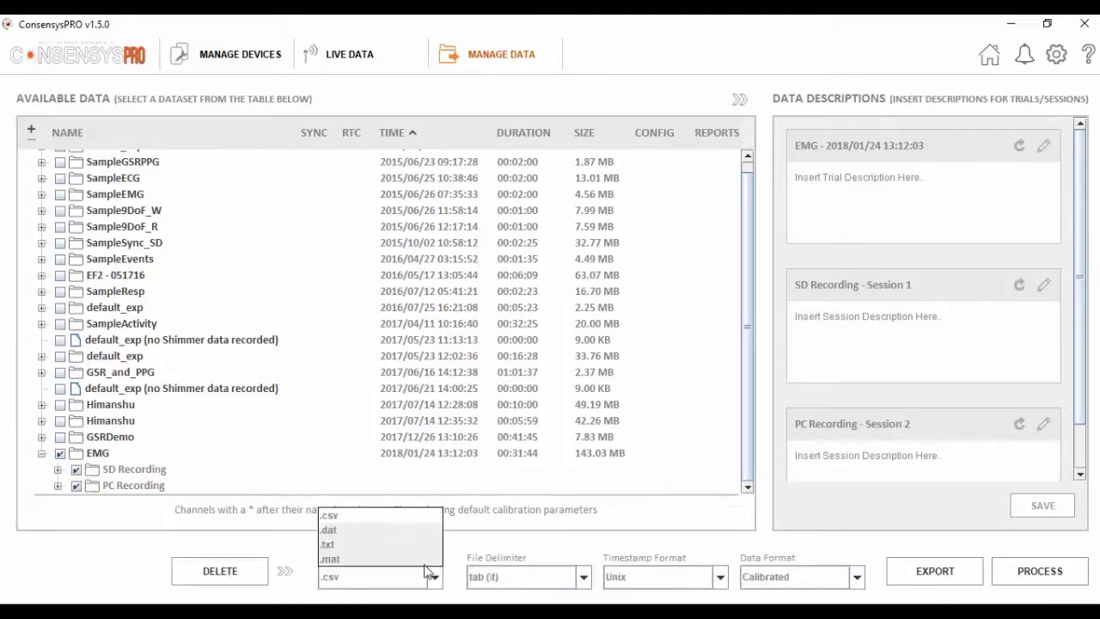
pyautogui.click(585, 577)
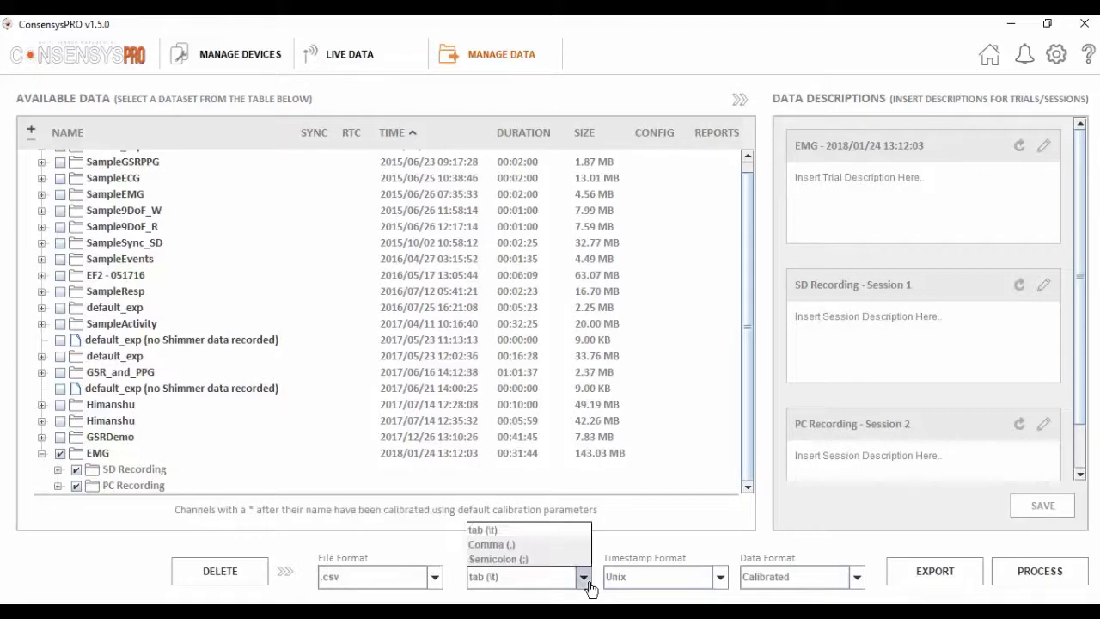
pyautogui.click(720, 576)
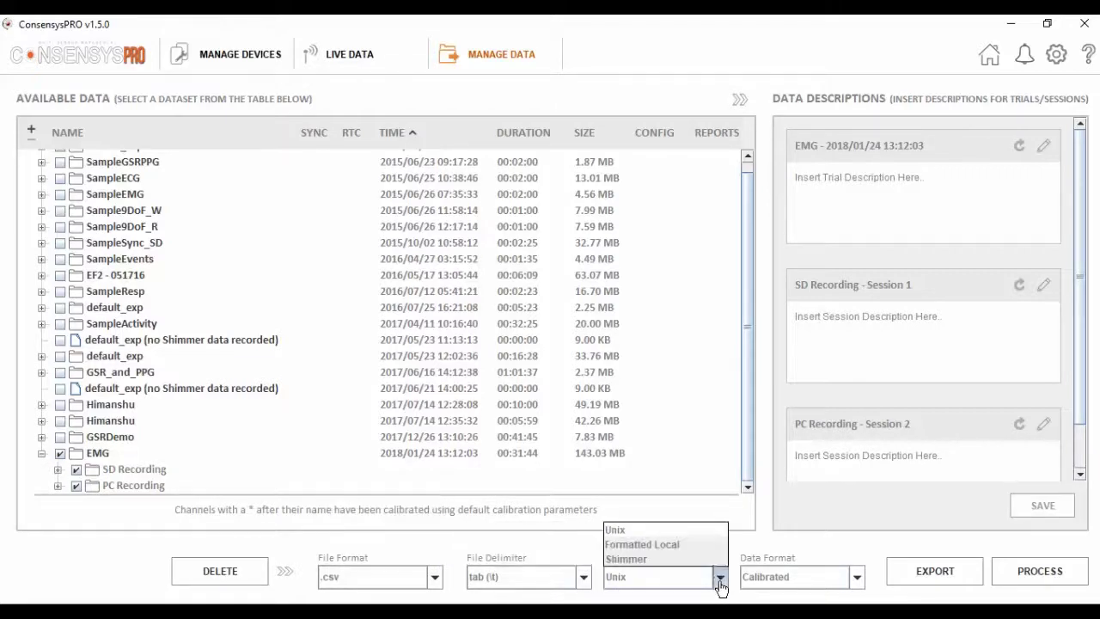
pyautogui.click(857, 577)
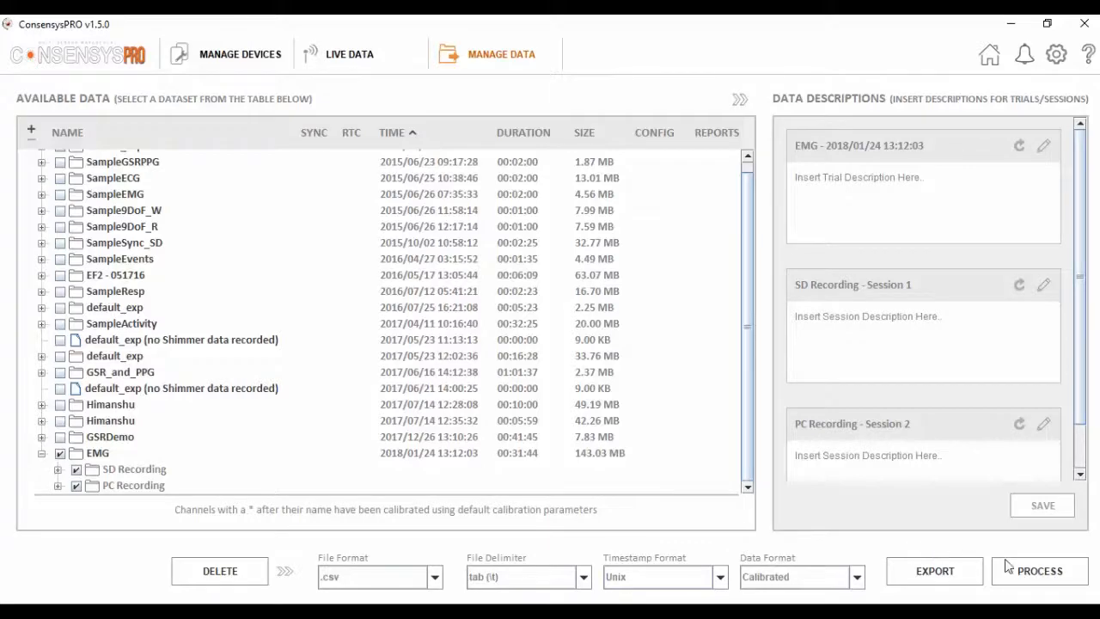
# Skip processing and export the EMG sessions as calibrated CSV into a new Desktop folder
pyautogui.click(1039, 571)
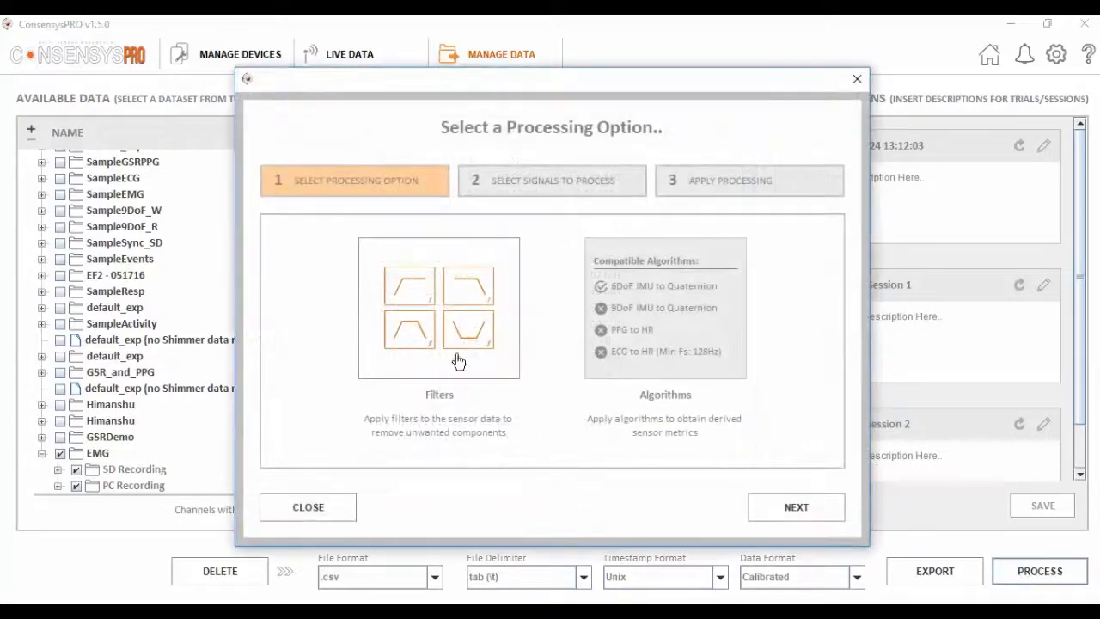
pyautogui.click(307, 506)
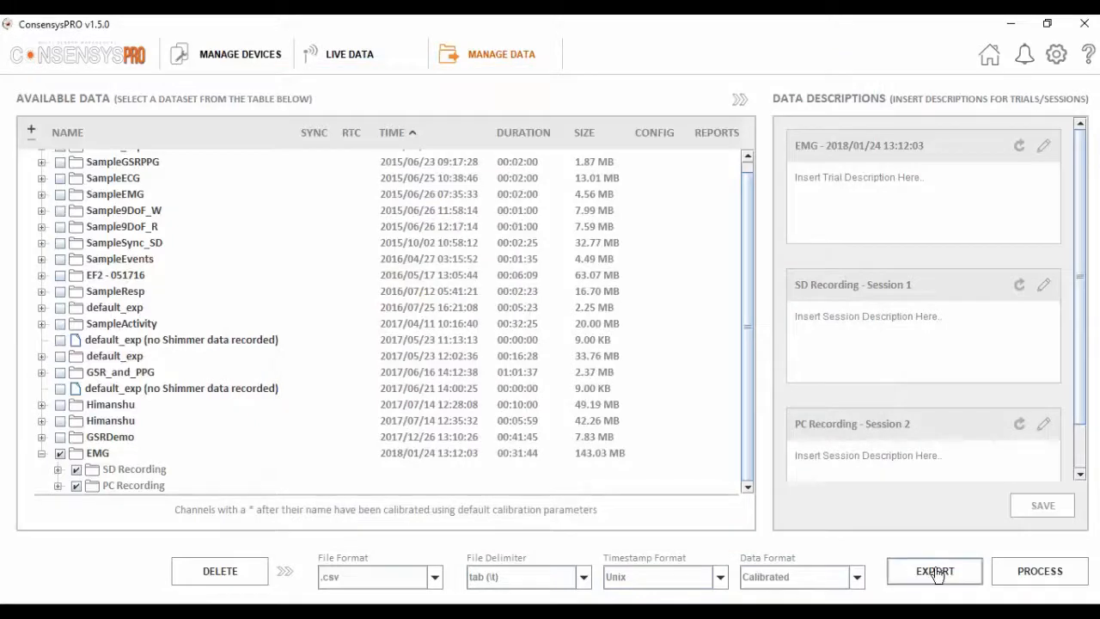
pyautogui.click(936, 571)
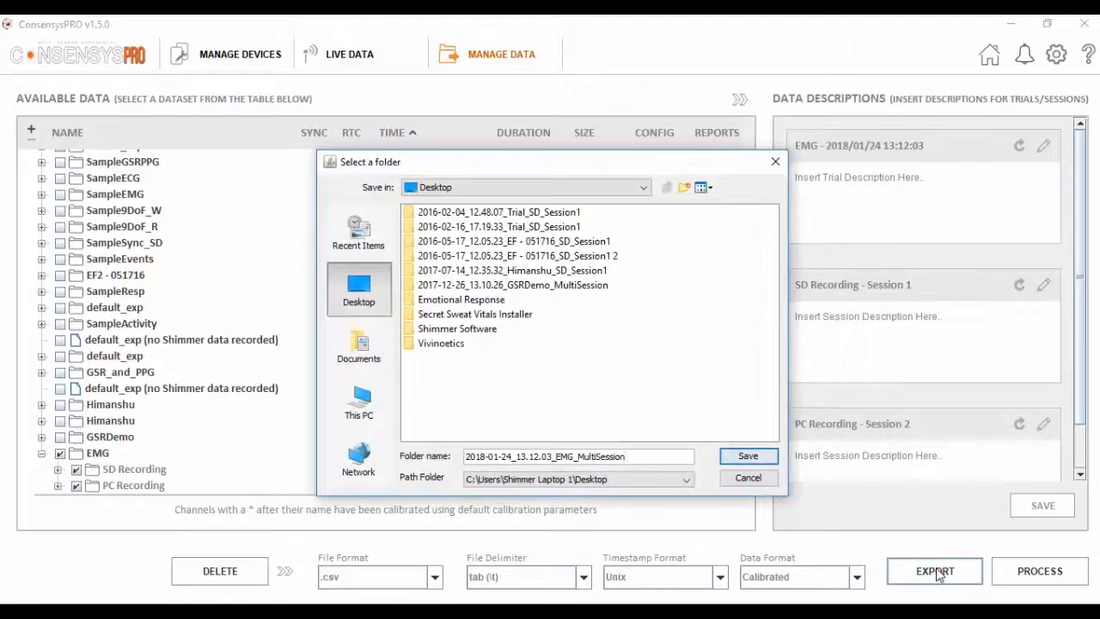
pyautogui.click(747, 457)
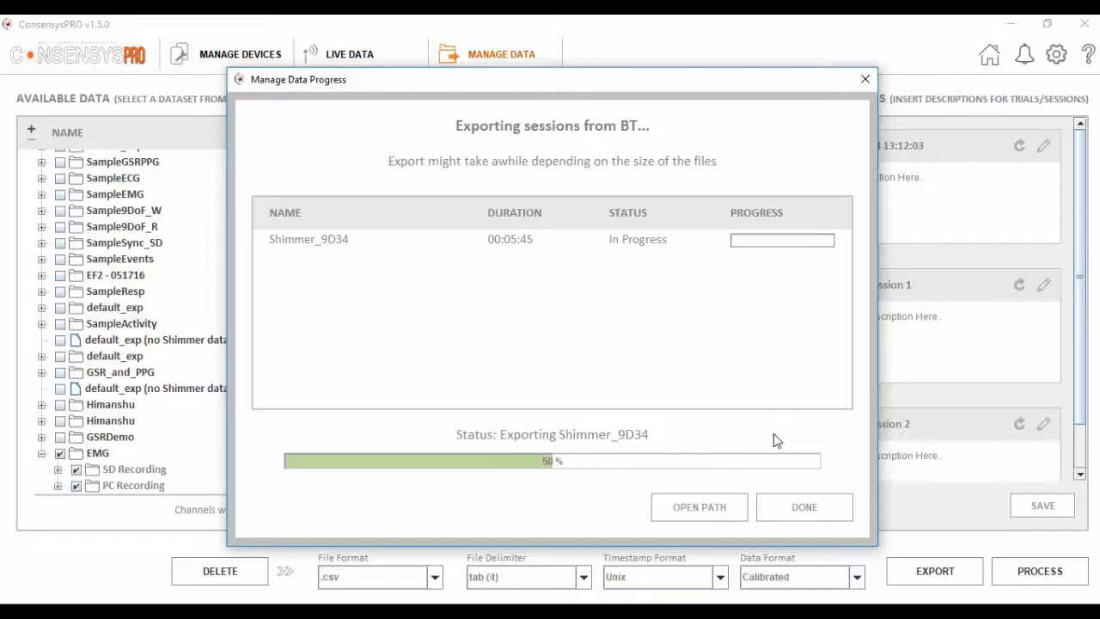
# Open the exported 2018-01-24_13.12.03_EMG_MultiSession folder in File Explorer via OPEN PATH
pyautogui.click(699, 507)
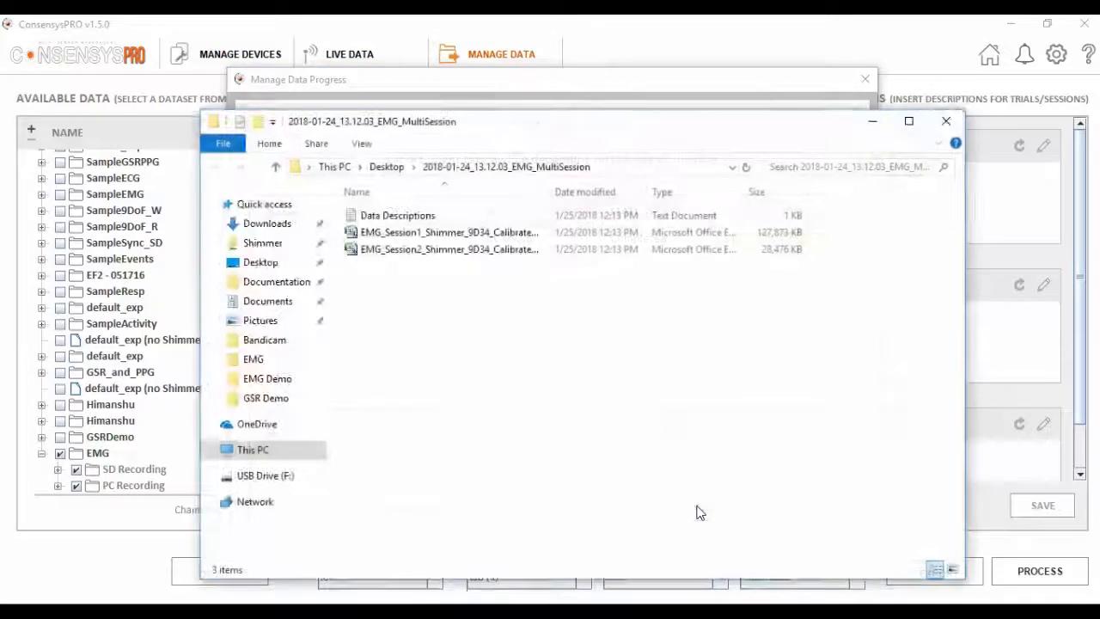